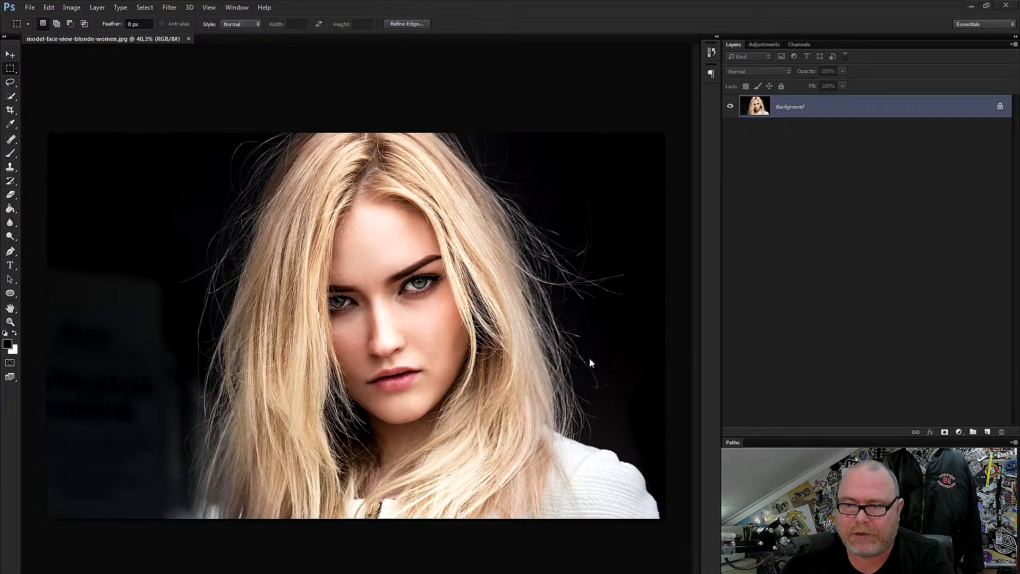
# Step: Zoom in on the portrait until the model's face fills the canvas
pyautogui.scroll(5, 407, 325)
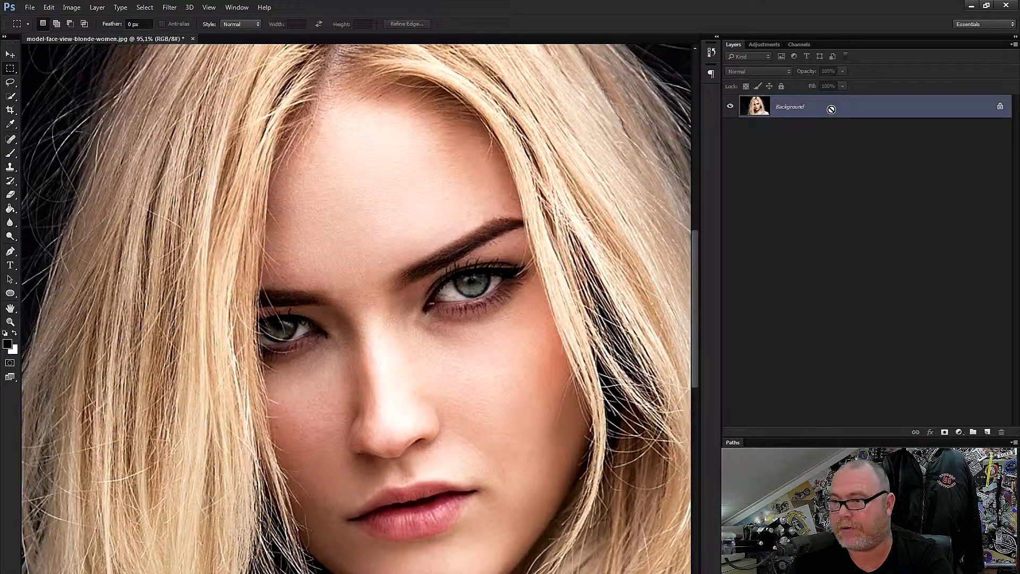
# Step: Duplicate the background to Layer 1 and lasso the forehead between hairline and eyebrows
pyautogui.hotkey('ctrl', 'j')
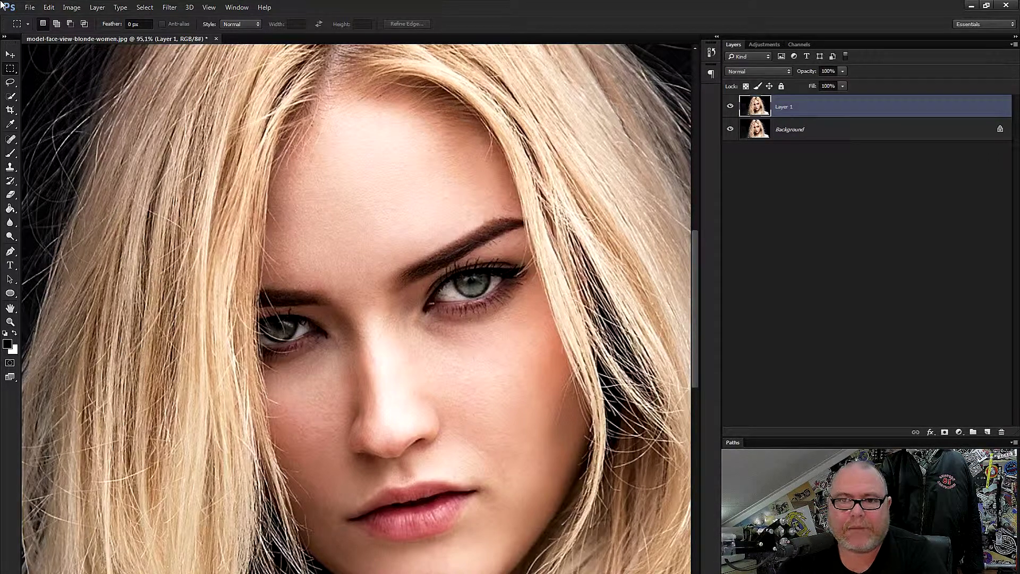
pyautogui.click(11, 83)
pyautogui.click(54, 83)
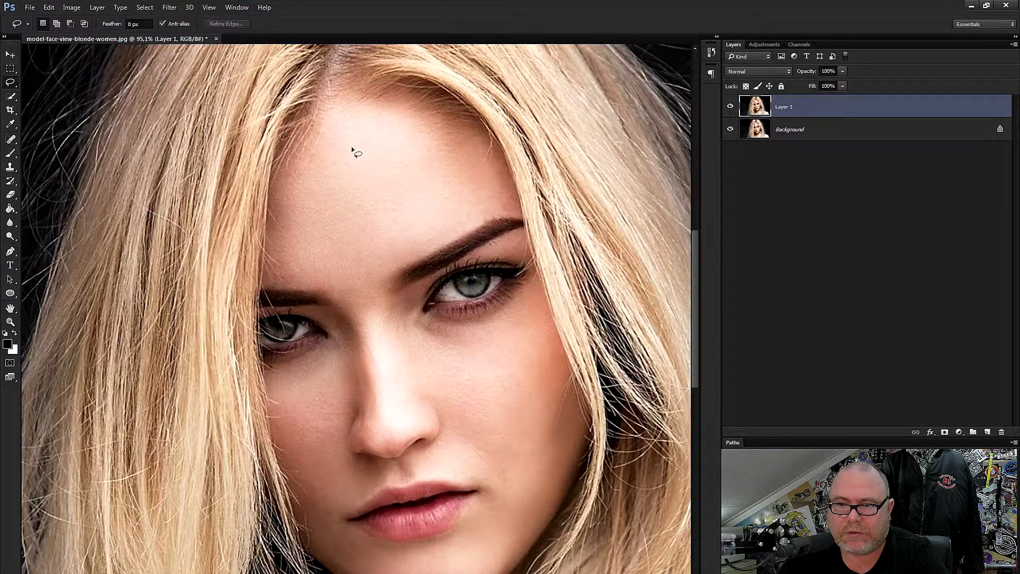
pyautogui.moveTo(358, 96); pyautogui.dragTo(404, 98)
pyautogui.moveTo(462, 114)
pyautogui.mouseDown()
pyautogui.moveTo(497, 140)
pyautogui.moveTo(524, 218)
pyautogui.moveTo(477, 230)
pyautogui.mouseUp()
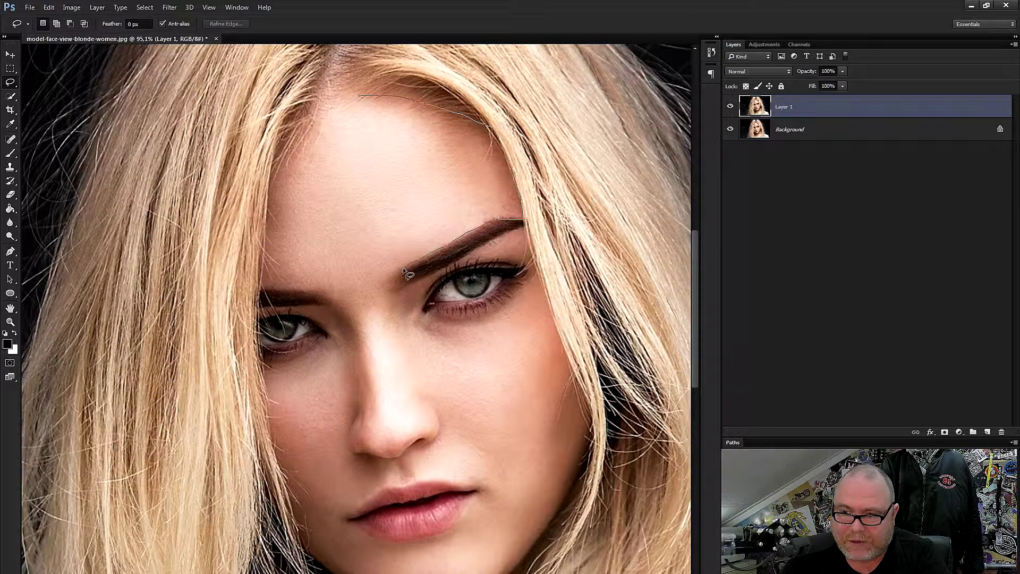
pyautogui.moveTo(372, 290)
pyautogui.mouseDown()
pyautogui.moveTo(260, 290)
pyautogui.moveTo(258, 242)
pyautogui.moveTo(284, 125)
pyautogui.moveTo(360, 94)
pyautogui.mouseUp()
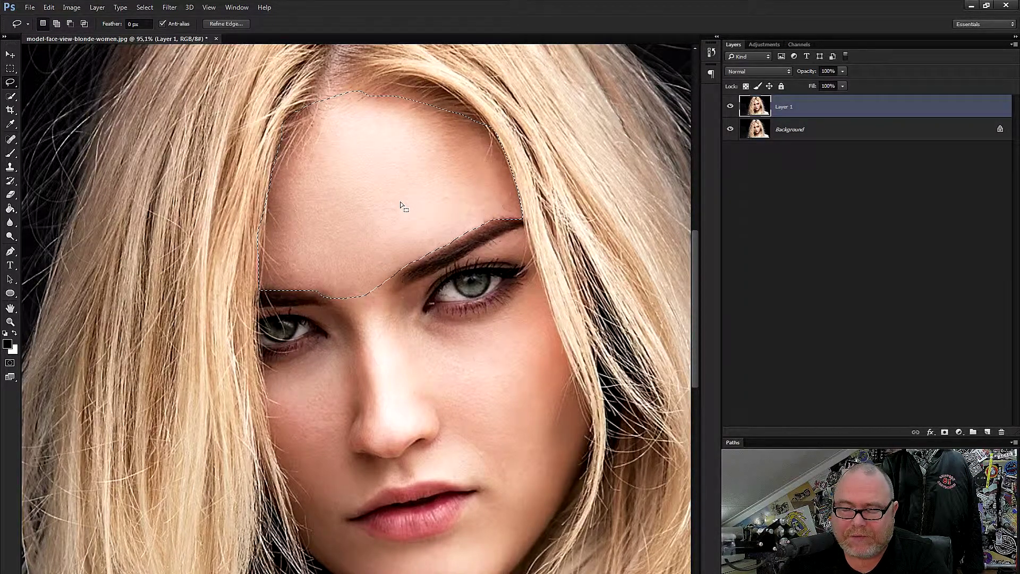
pyautogui.moveTo(10, 96); pyautogui.dragTo(55, 97)
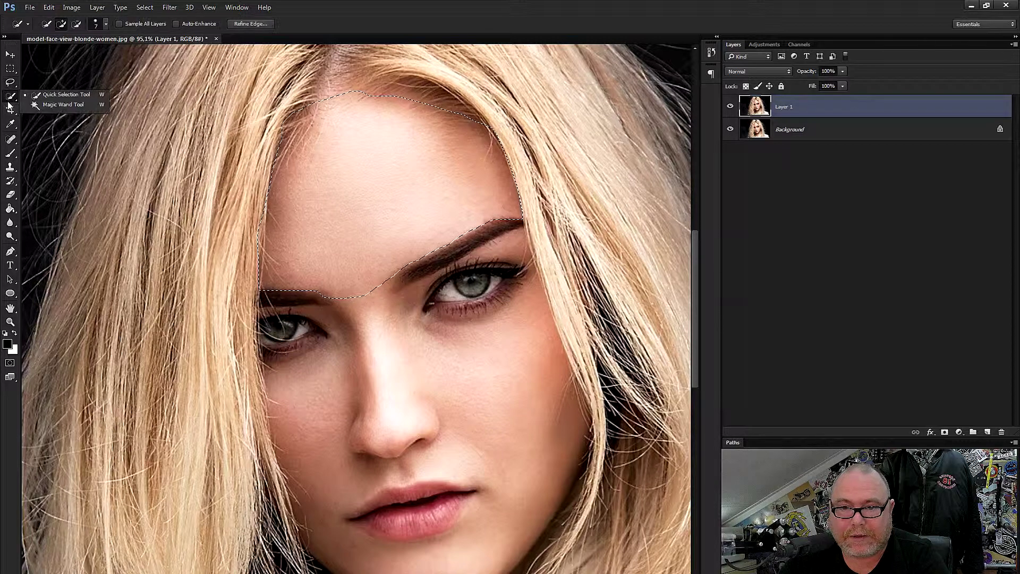
# Step: Trim the forehead selection along the brow with Quick Selection in subtract mode, then open Filter
pyautogui.click(55, 97)
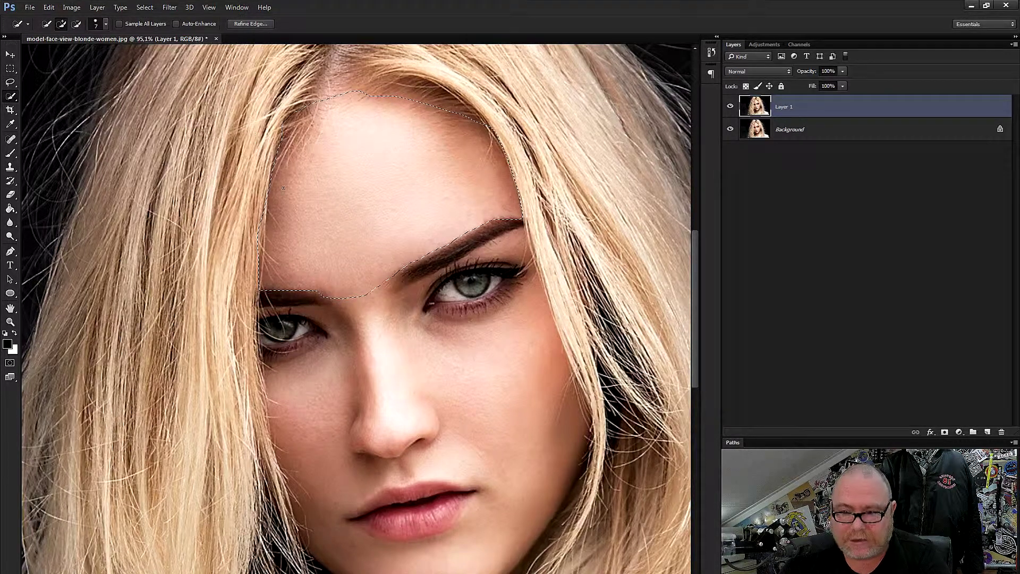
pyautogui.press('alt')
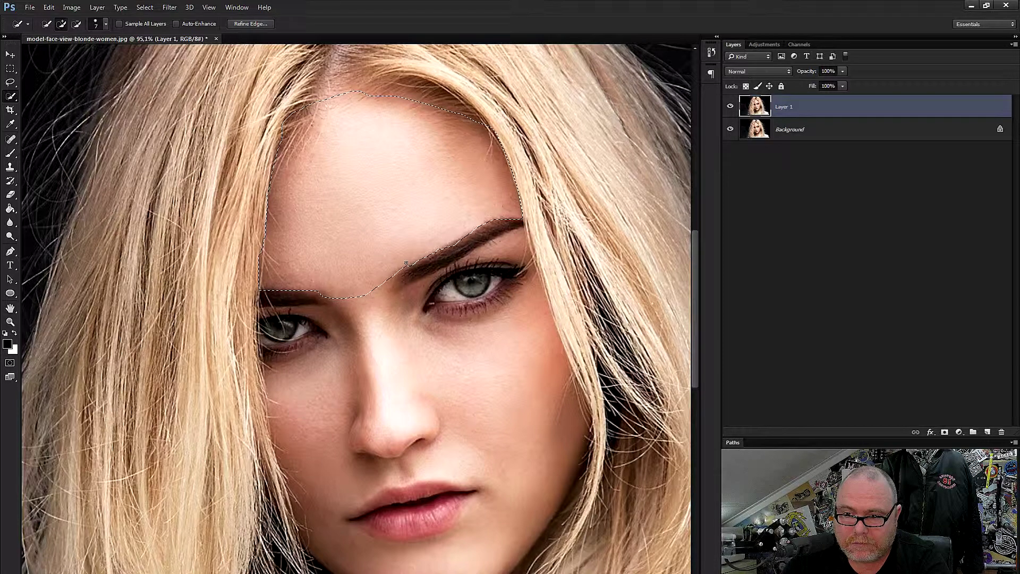
pyautogui.press('alt')
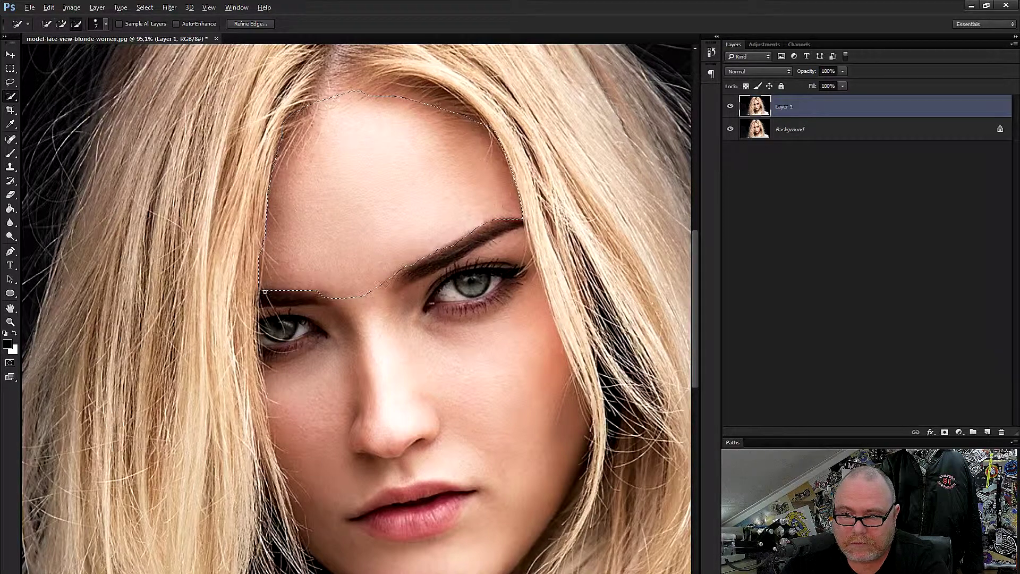
pyautogui.moveTo(266, 291); pyautogui.dragTo(381, 286)
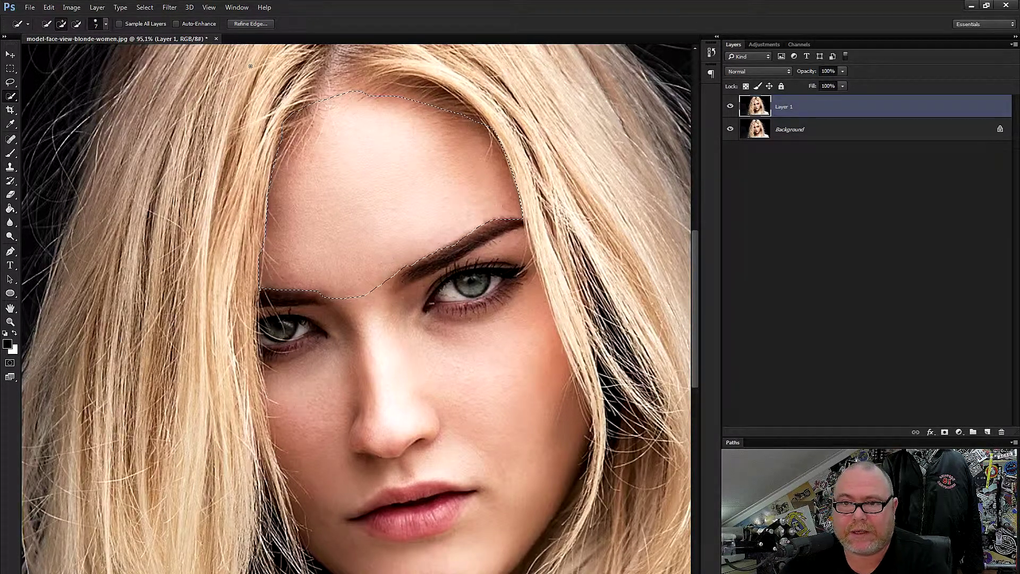
pyautogui.click(169, 8)
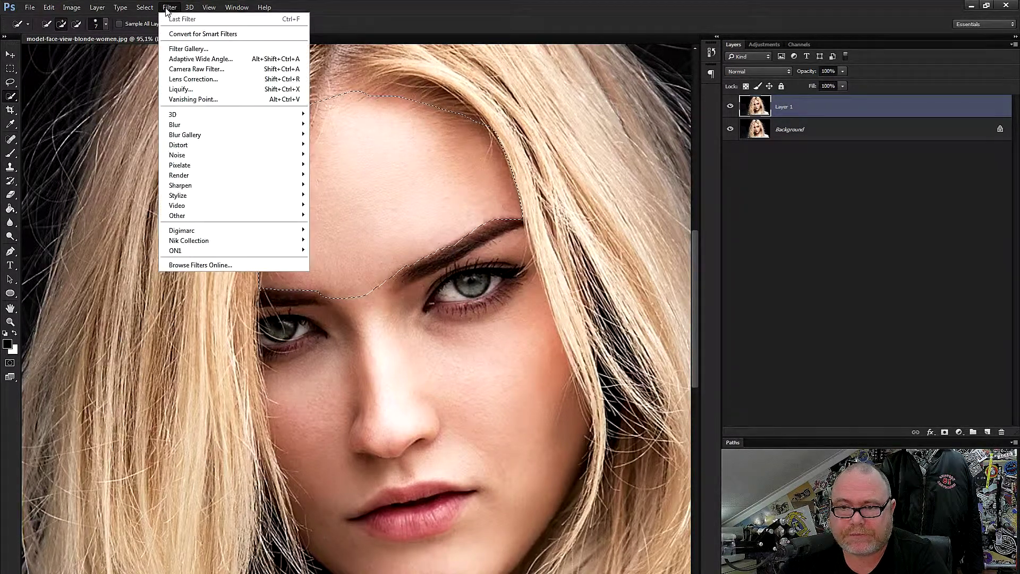
pyautogui.moveTo(232, 125)
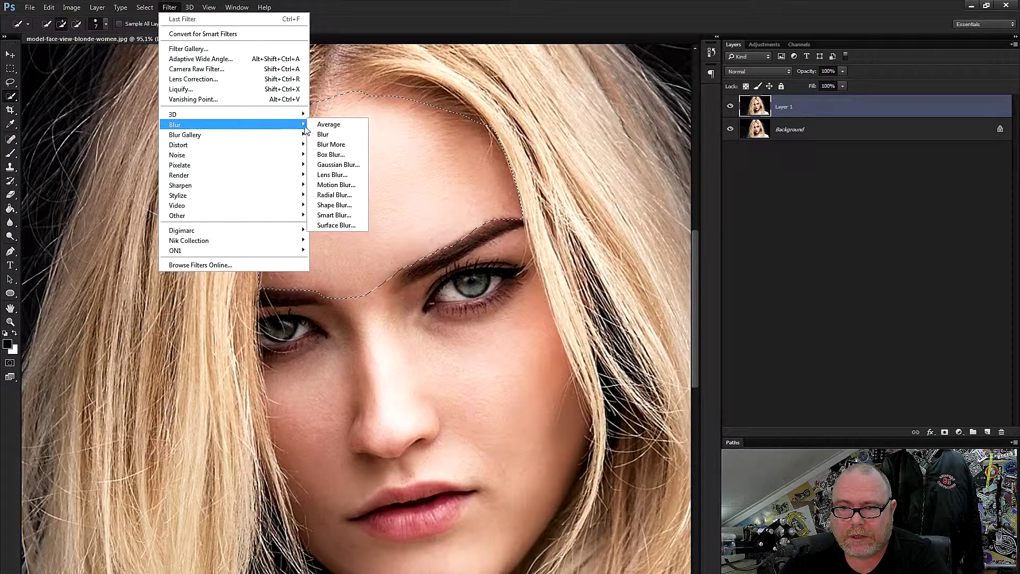
# Step: Blur the forehead with a Gaussian Blur of about 2.5 pixels and deselect
pyautogui.click(337, 164)
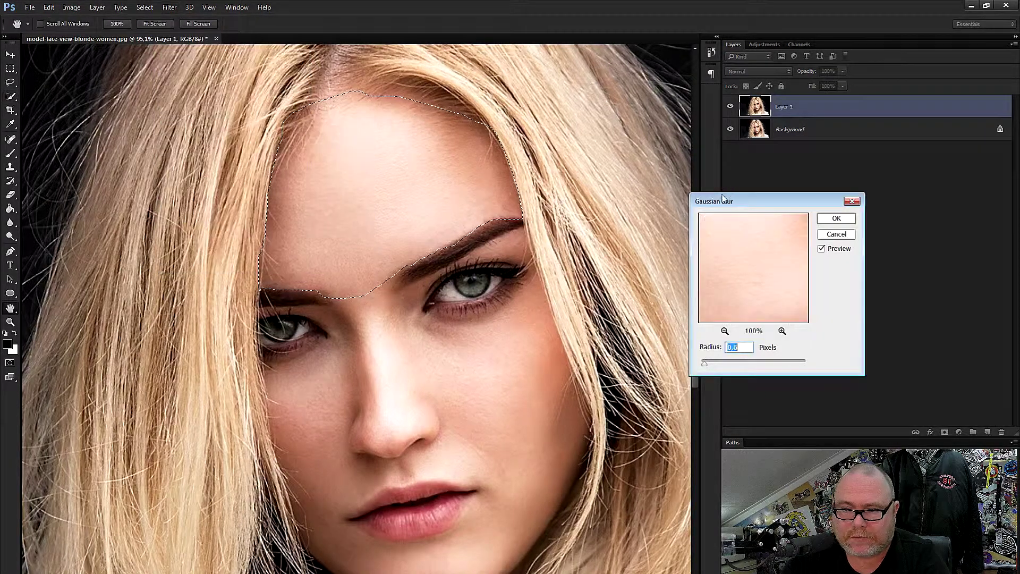
pyautogui.moveTo(707, 365); pyautogui.dragTo(717, 367)
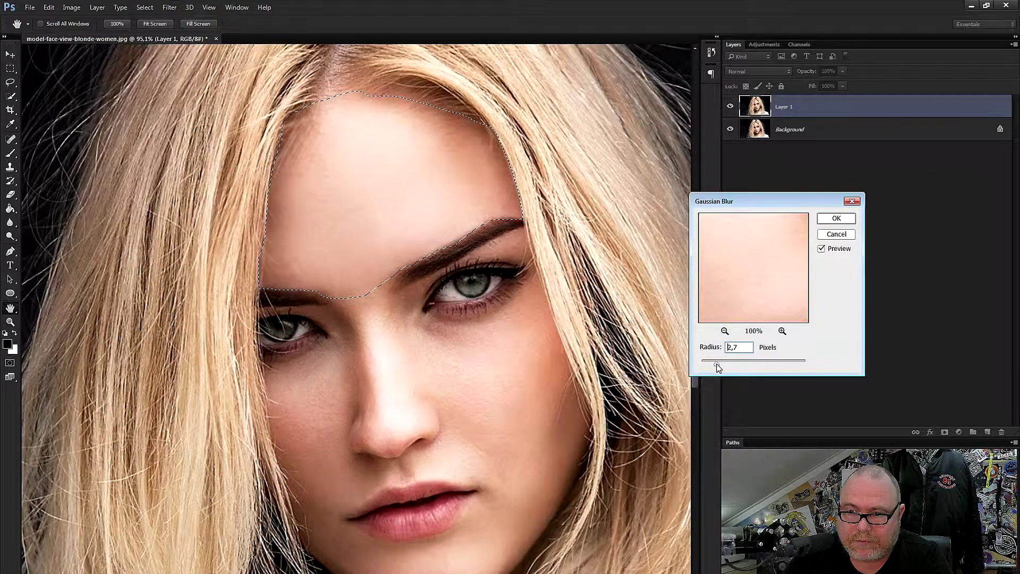
pyautogui.moveTo(716, 368)
pyautogui.mouseDown()
pyautogui.moveTo(703, 373)
pyautogui.moveTo(718, 369)
pyautogui.mouseUp()
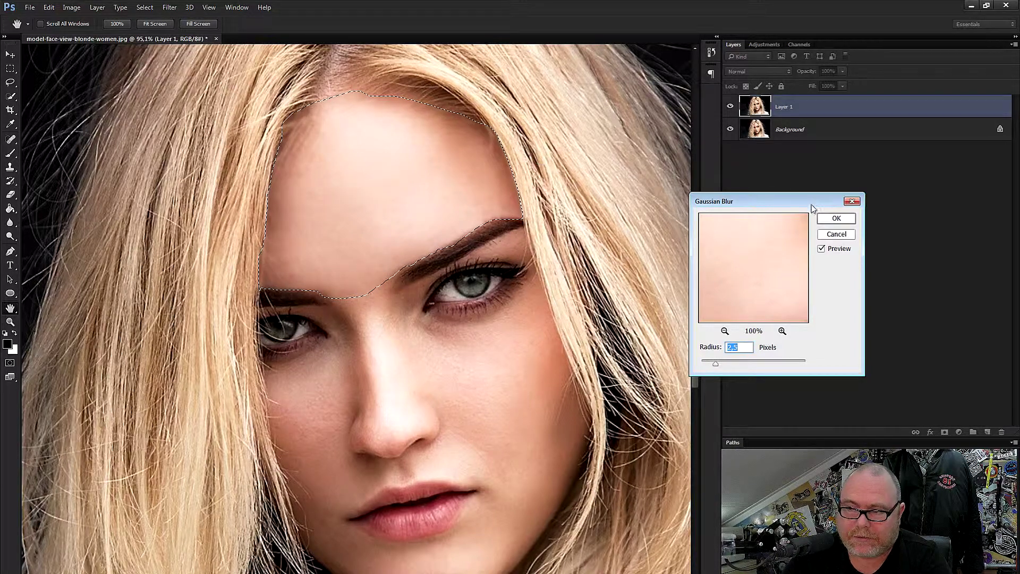
pyautogui.click(836, 219)
pyautogui.click(10, 68)
pyautogui.click(154, 86)
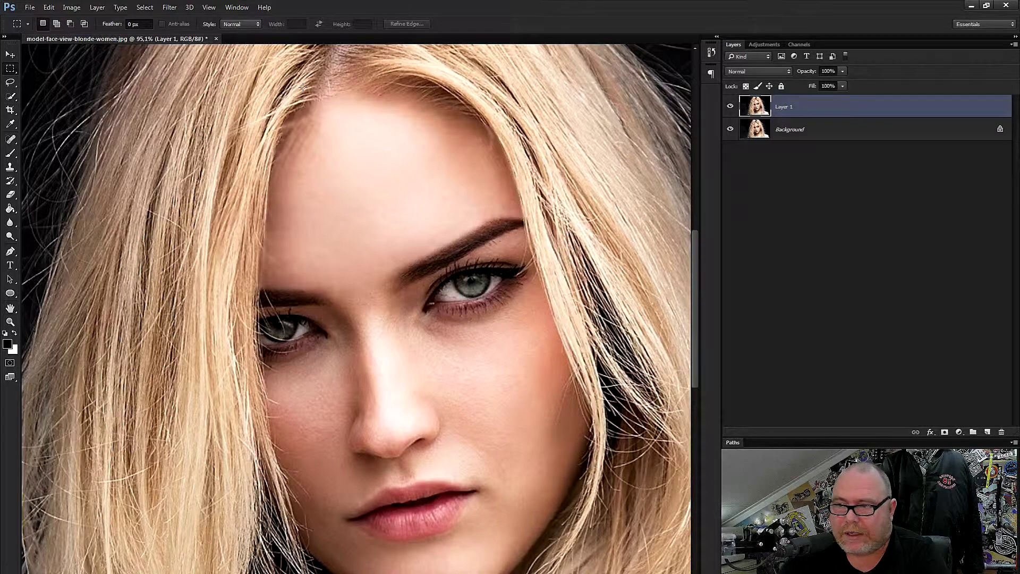
# Step: Hide and show Layer 1 twice to compare the blurred forehead with the original
pyautogui.click(729, 107)
pyautogui.click(730, 108)
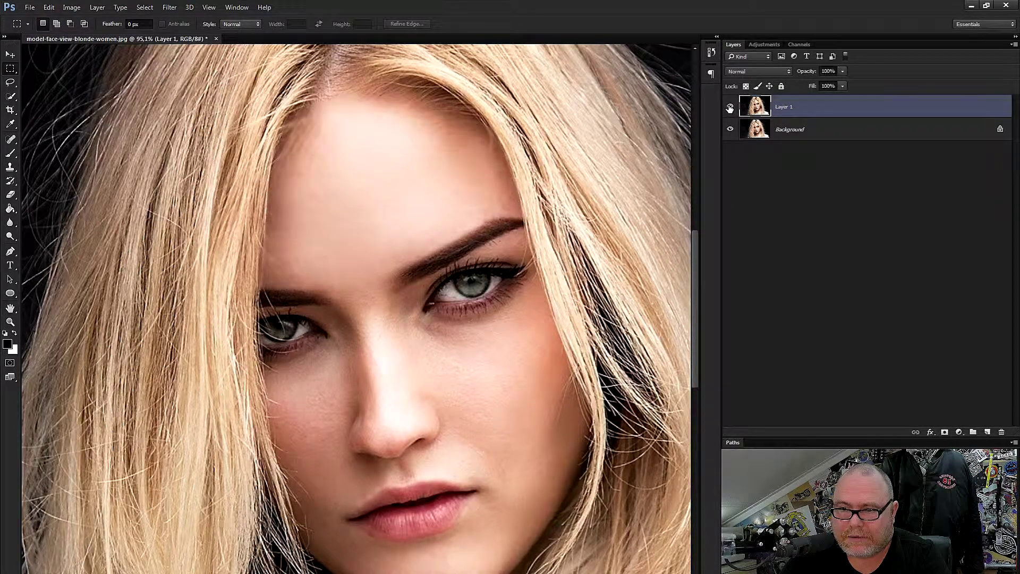
pyautogui.click(730, 109)
pyautogui.click(730, 108)
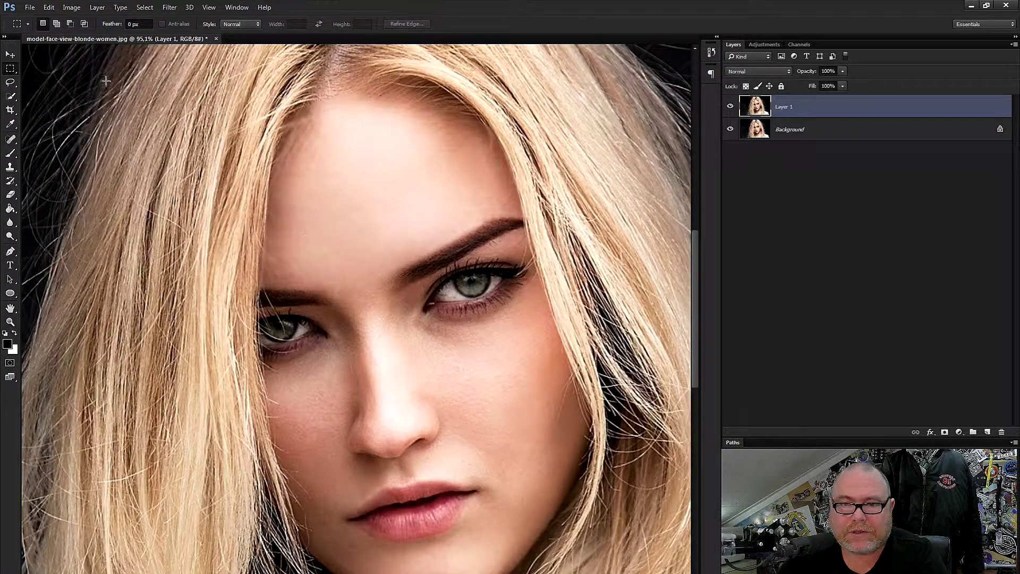
# Step: Lasso the nose from between the brows down around the nostrils
pyautogui.click(10, 82)
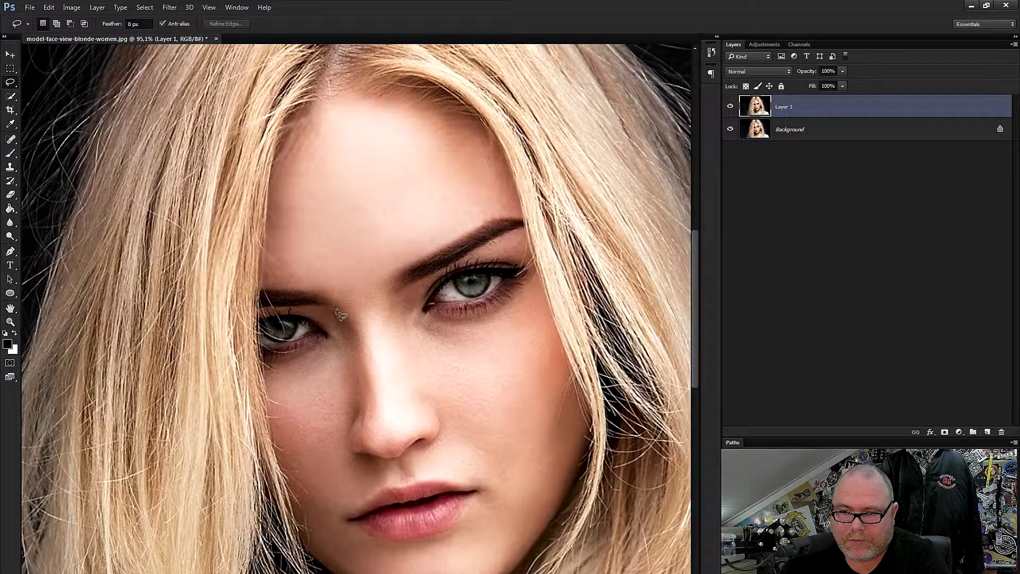
pyautogui.moveTo(315, 291)
pyautogui.mouseDown()
pyautogui.moveTo(330, 311)
pyautogui.moveTo(352, 413)
pyautogui.mouseUp()
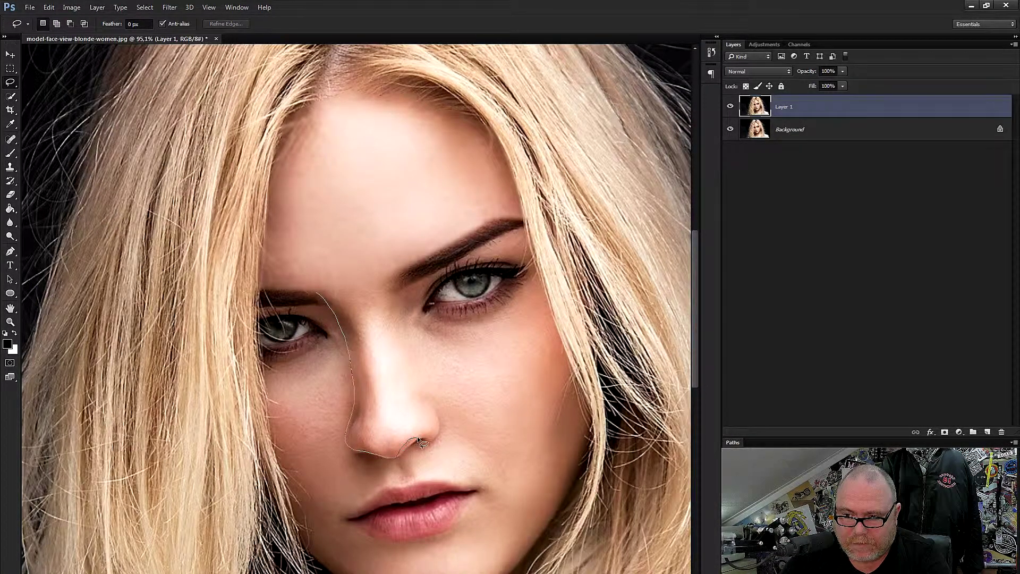
pyautogui.moveTo(431, 440)
pyautogui.mouseDown()
pyautogui.moveTo(391, 279)
pyautogui.moveTo(367, 274)
pyautogui.moveTo(317, 292)
pyautogui.mouseUp()
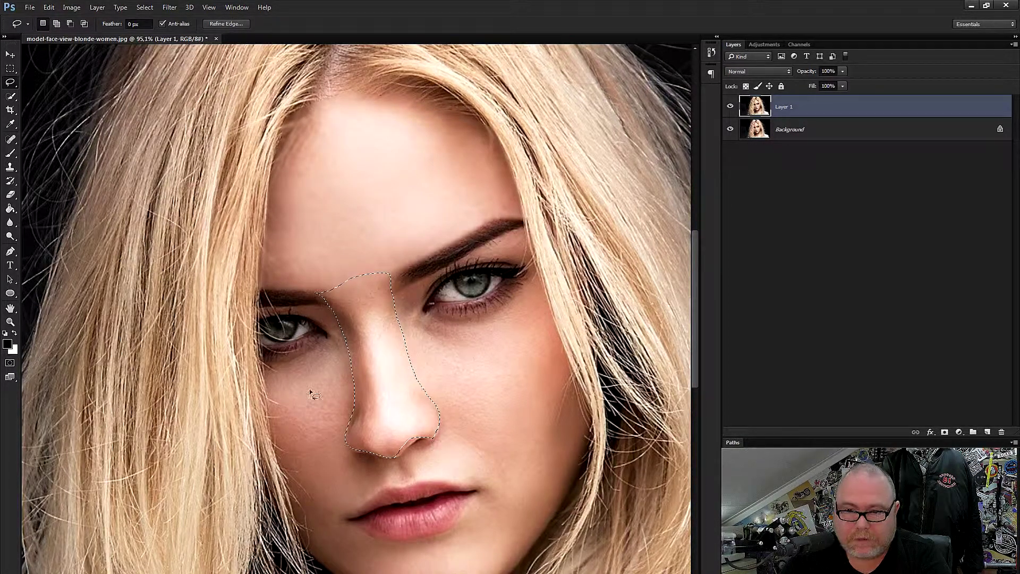
# Step: Reapply the same Gaussian Blur to the nose and clear the selection
pyautogui.click(10, 96)
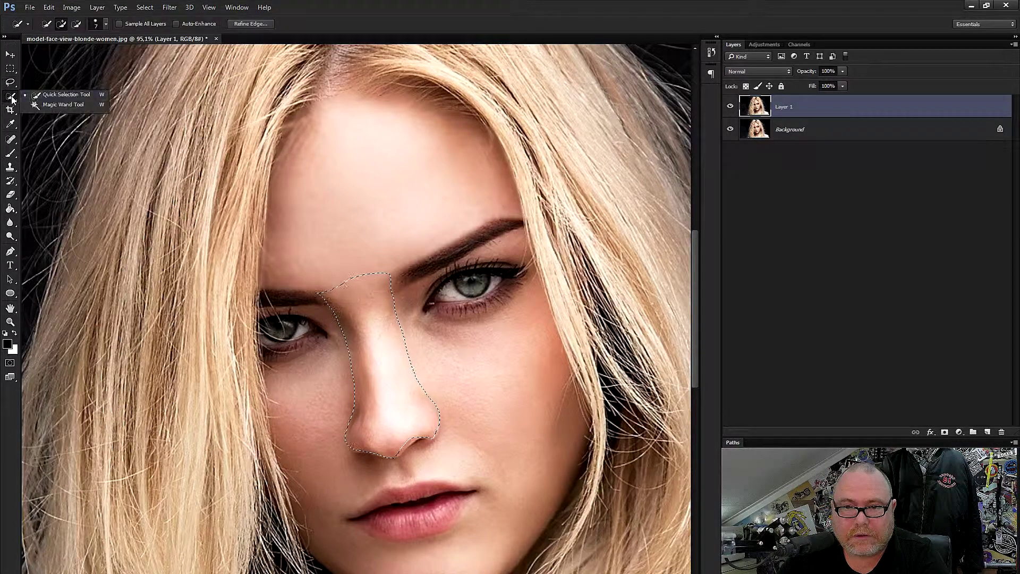
pyautogui.click(50, 96)
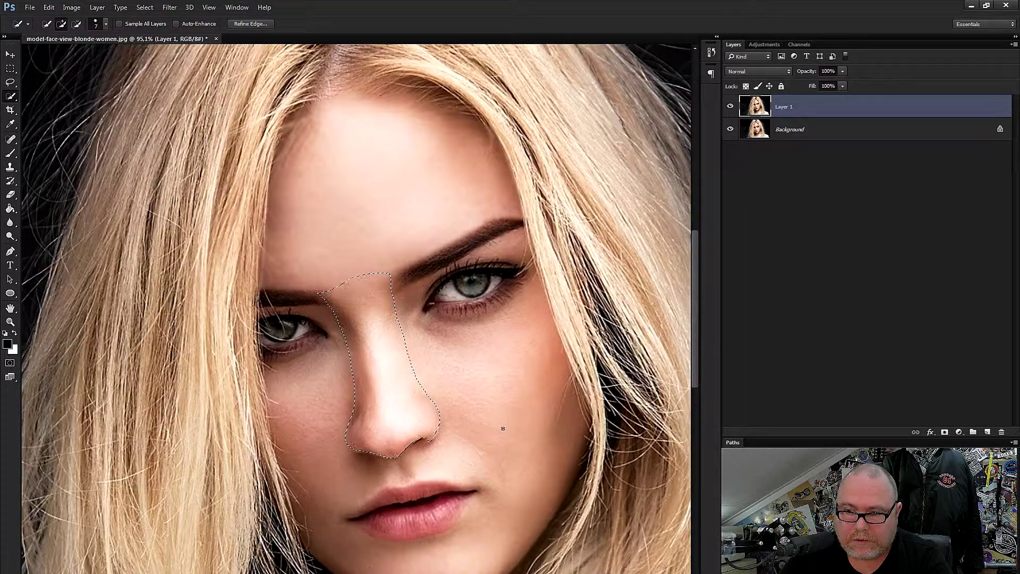
pyautogui.click(170, 7)
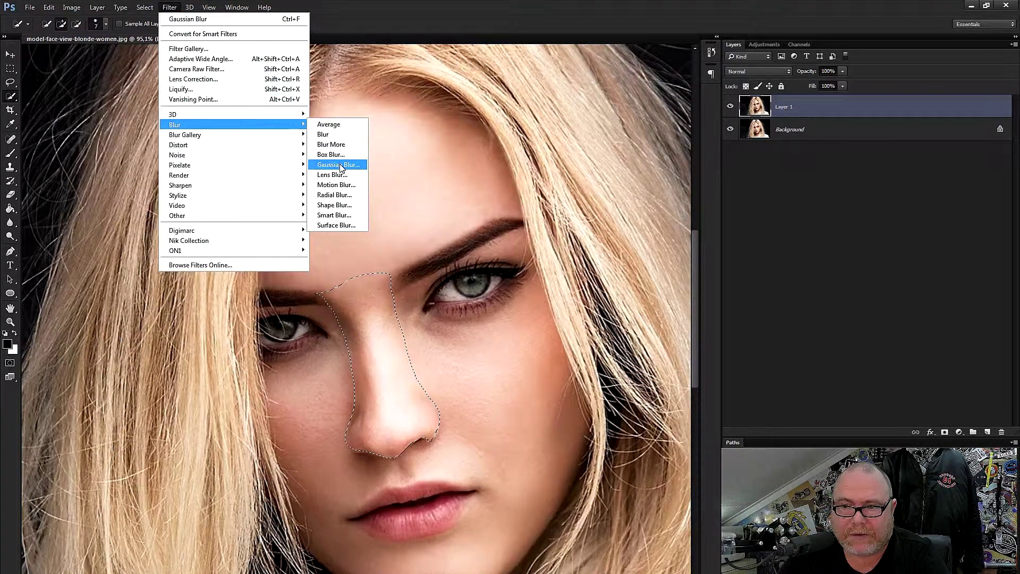
pyautogui.click(203, 22)
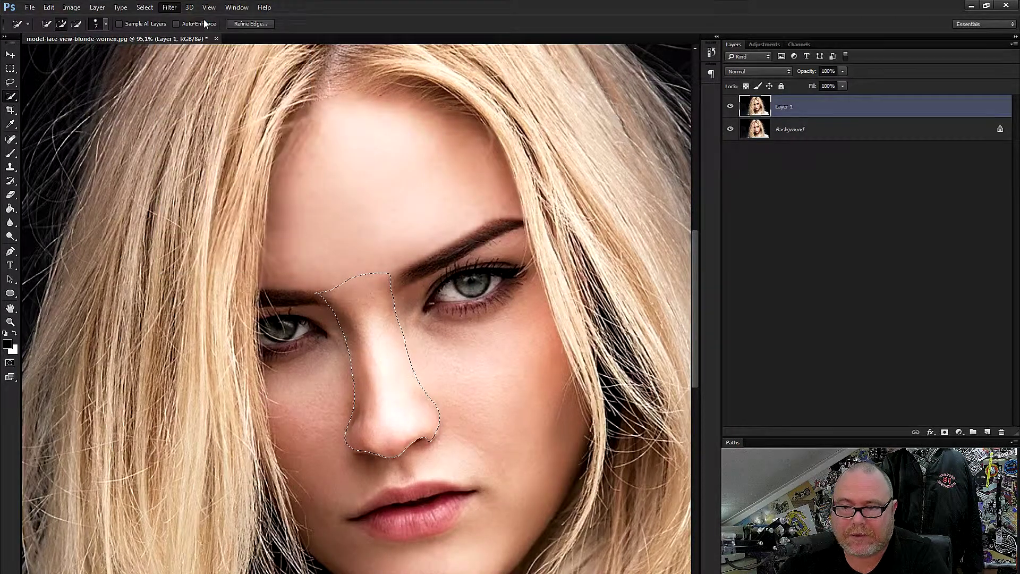
pyautogui.click(11, 68)
pyautogui.click(211, 98)
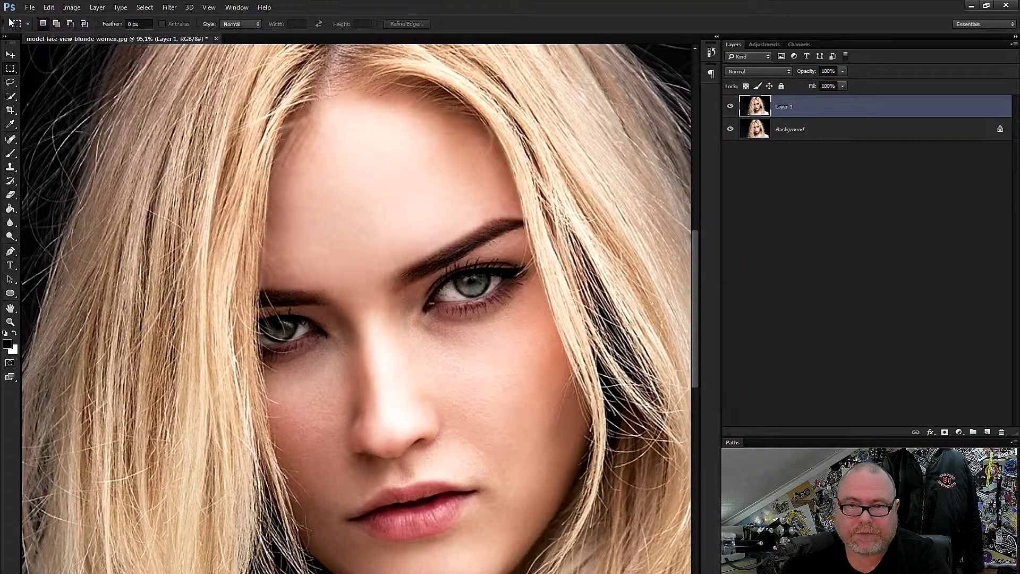
# Step: Lasso the left cheek from the eyelid crease down beside the nose, past the lip corner
pyautogui.click(10, 82)
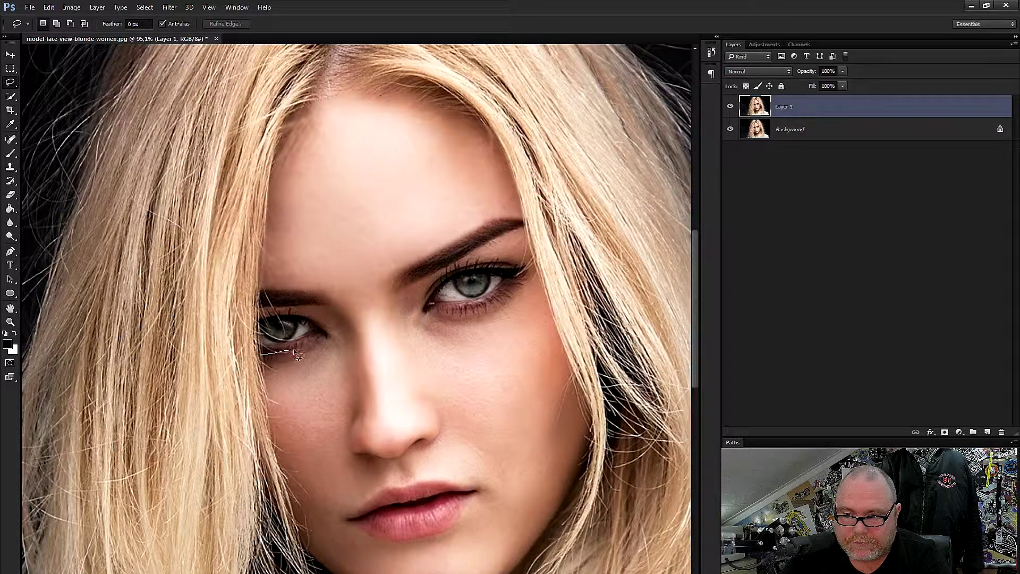
pyautogui.moveTo(325, 332)
pyautogui.mouseDown()
pyautogui.moveTo(276, 315)
pyautogui.moveTo(285, 307)
pyautogui.mouseUp()
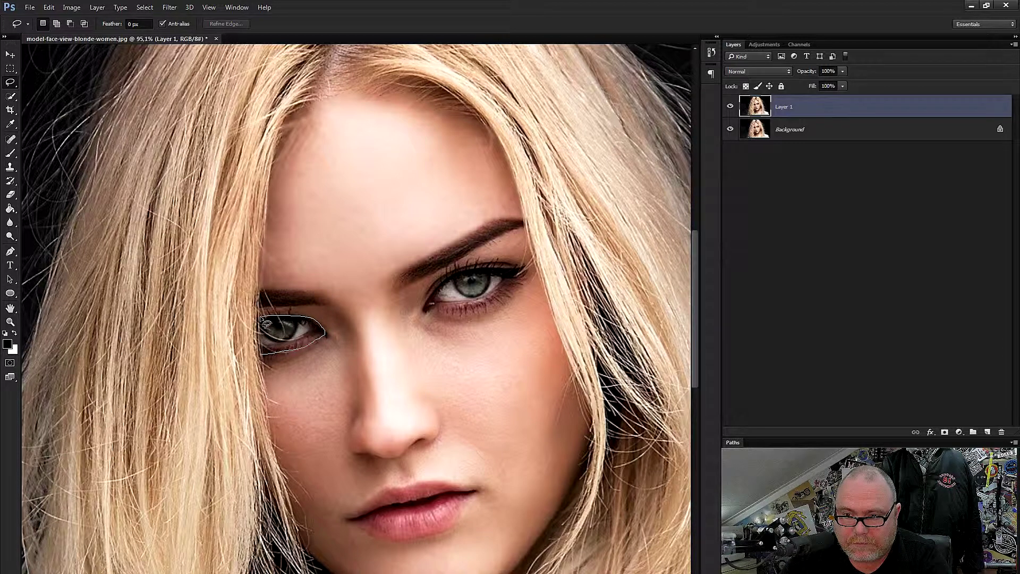
pyautogui.moveTo(285, 307); pyautogui.dragTo(340, 318)
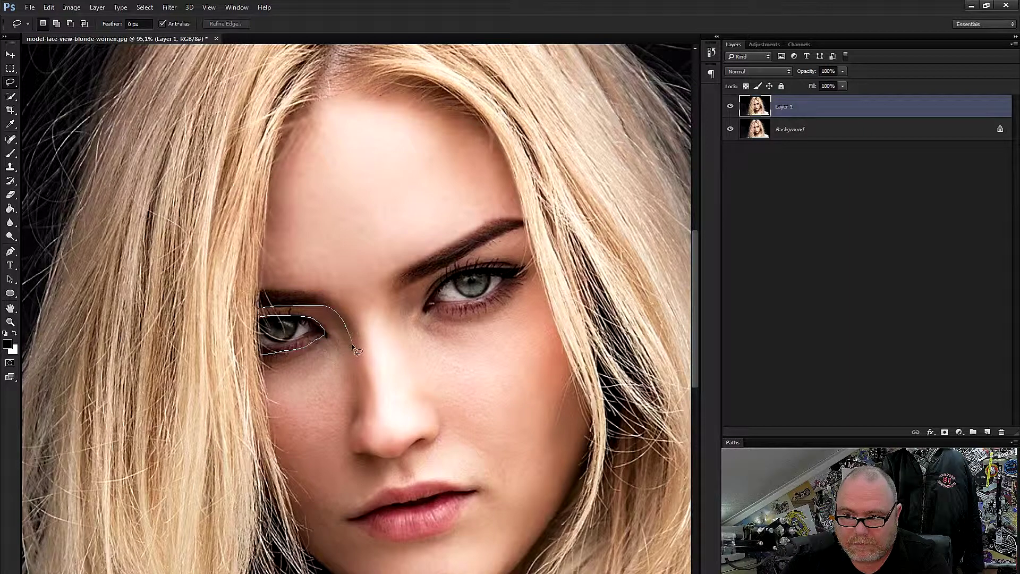
pyautogui.moveTo(356, 371); pyautogui.dragTo(356, 402)
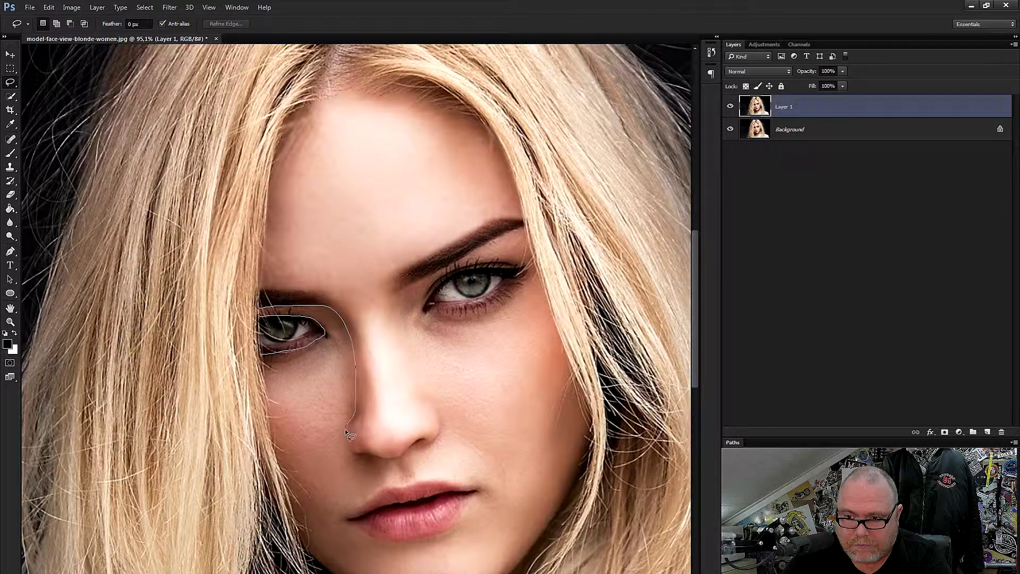
pyautogui.moveTo(345, 443); pyautogui.dragTo(357, 452)
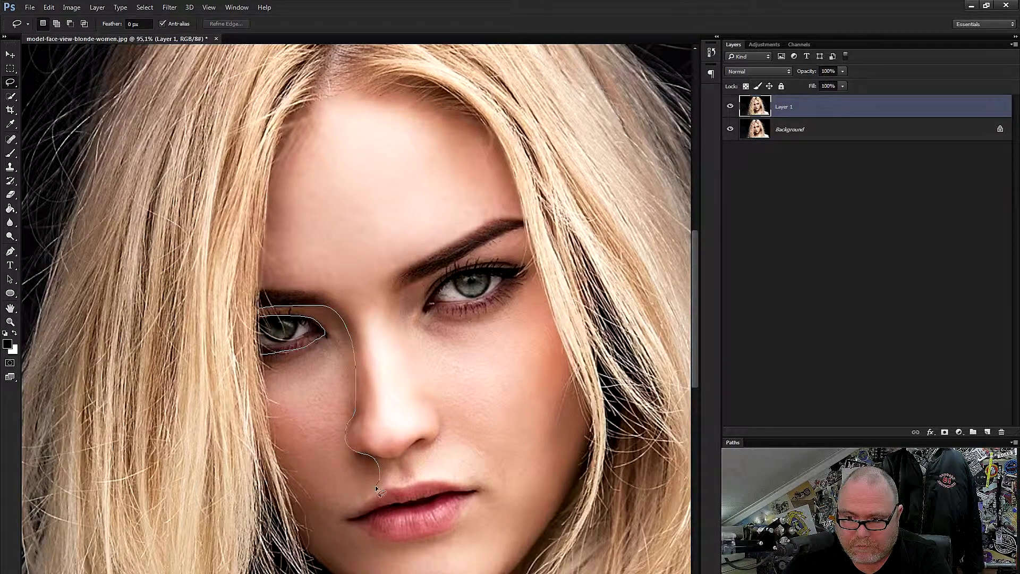
pyautogui.moveTo(357, 505); pyautogui.dragTo(270, 444)
pyautogui.moveTo(270, 444); pyautogui.dragTo(260, 353)
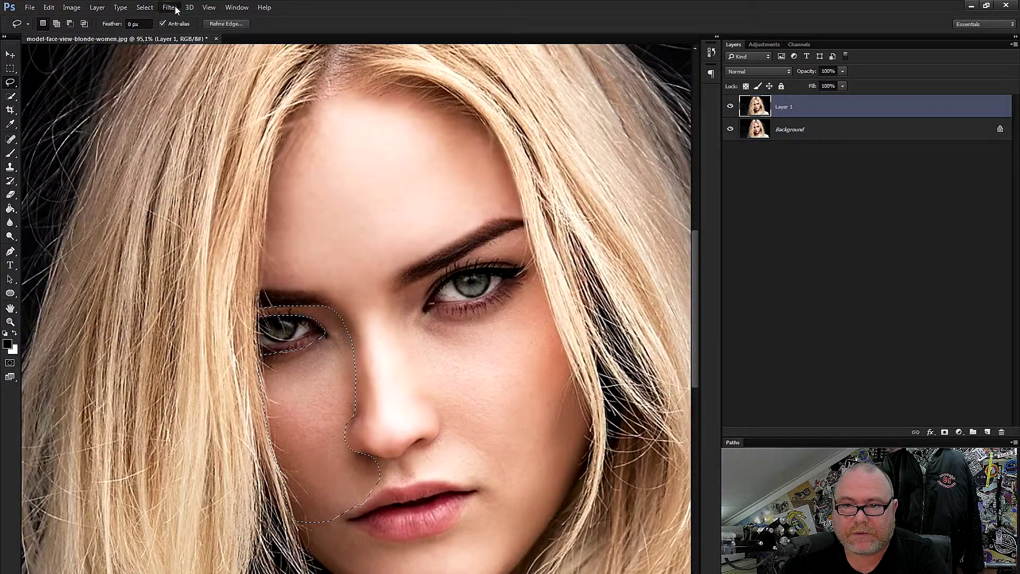
# Step: Open the Filter menu for the cheek selection, then clear it with Ctrl+D
pyautogui.click(170, 7)
pyautogui.press('Escape')
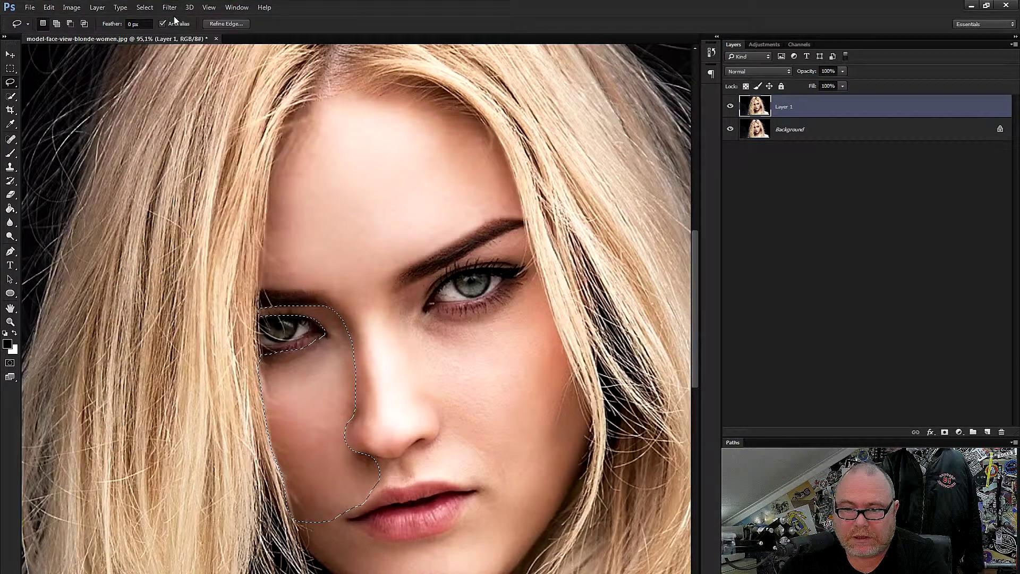
pyautogui.click(9, 69)
pyautogui.hotkey('ctrl', 'd')
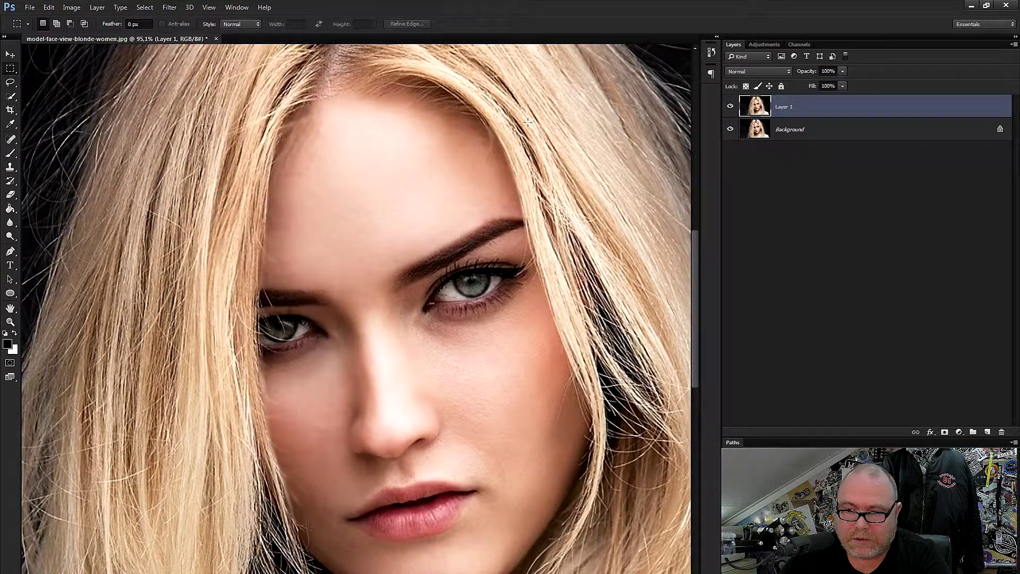
# Step: Lasso the eyelid area beneath the right eyebrow, then drop that selection
pyautogui.click(10, 82)
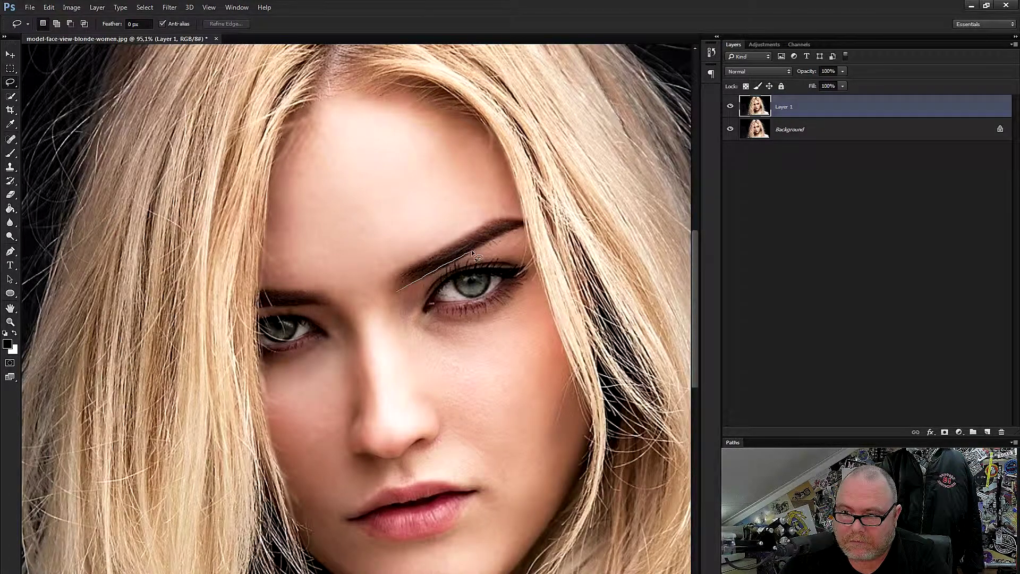
pyautogui.moveTo(519, 229); pyautogui.dragTo(506, 264)
pyautogui.moveTo(487, 265); pyautogui.dragTo(431, 288)
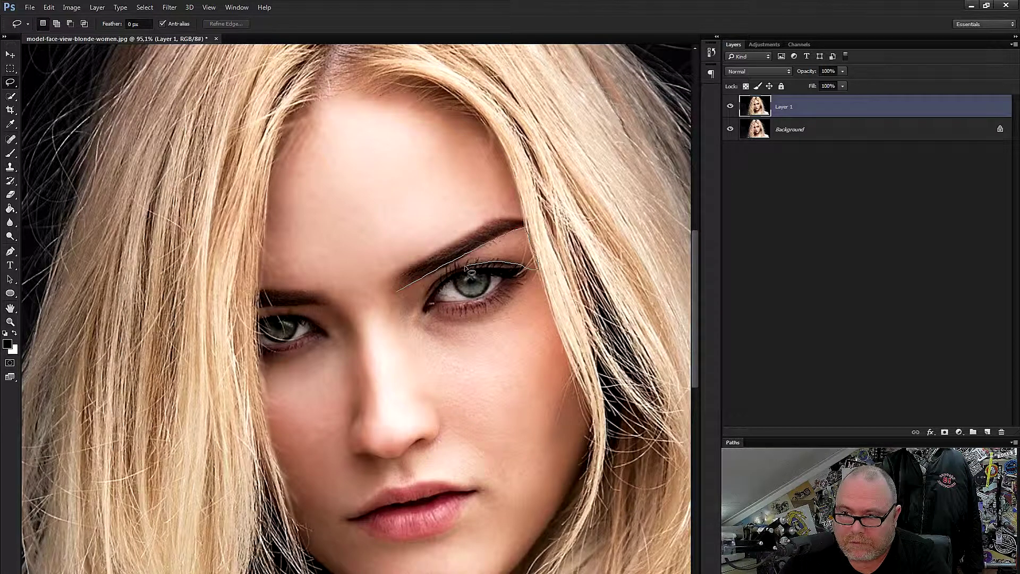
pyautogui.moveTo(421, 300)
pyautogui.mouseDown()
pyautogui.moveTo(401, 323)
pyautogui.moveTo(398, 288)
pyautogui.mouseUp()
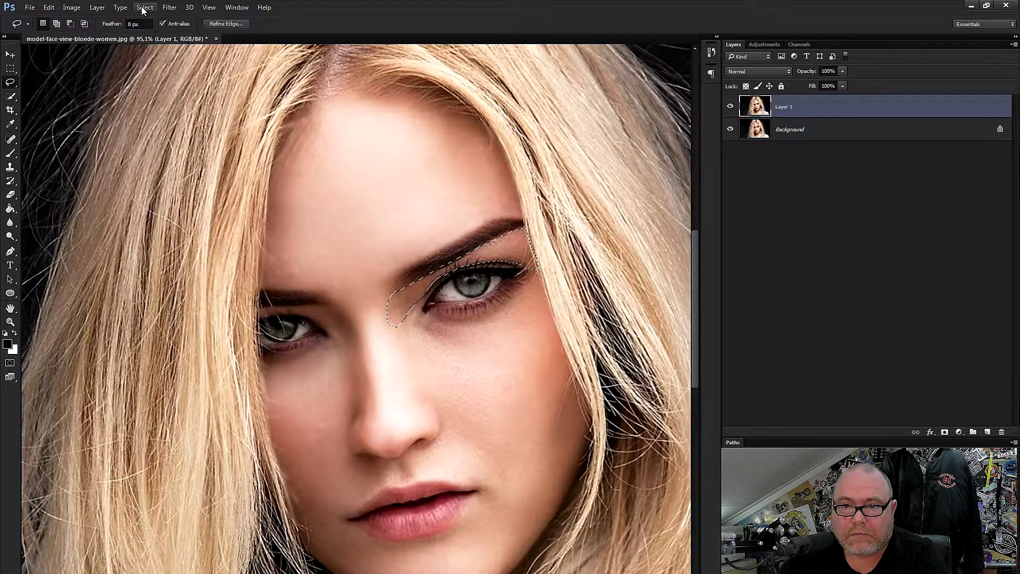
pyautogui.click(32, 71)
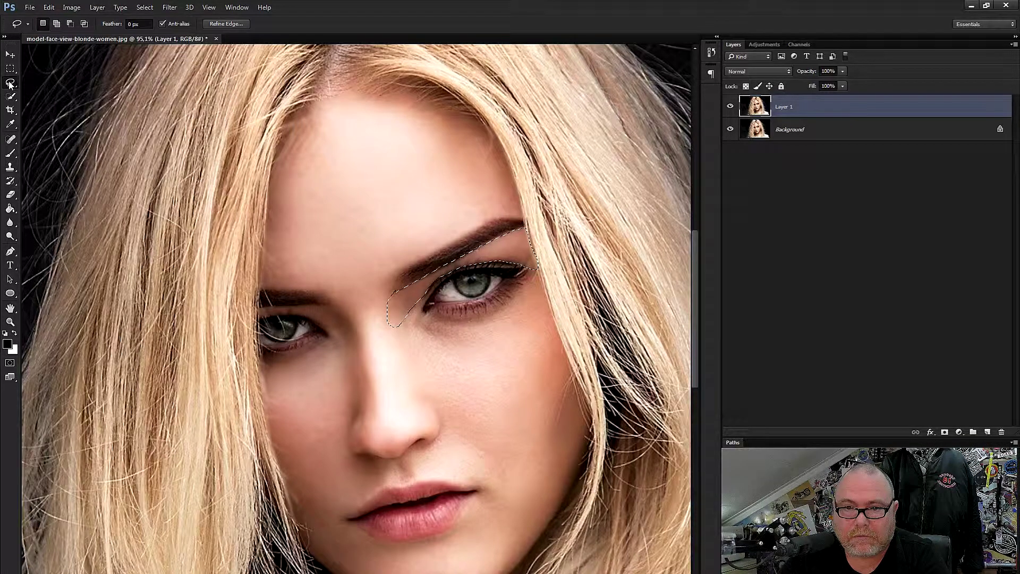
pyautogui.click(11, 82)
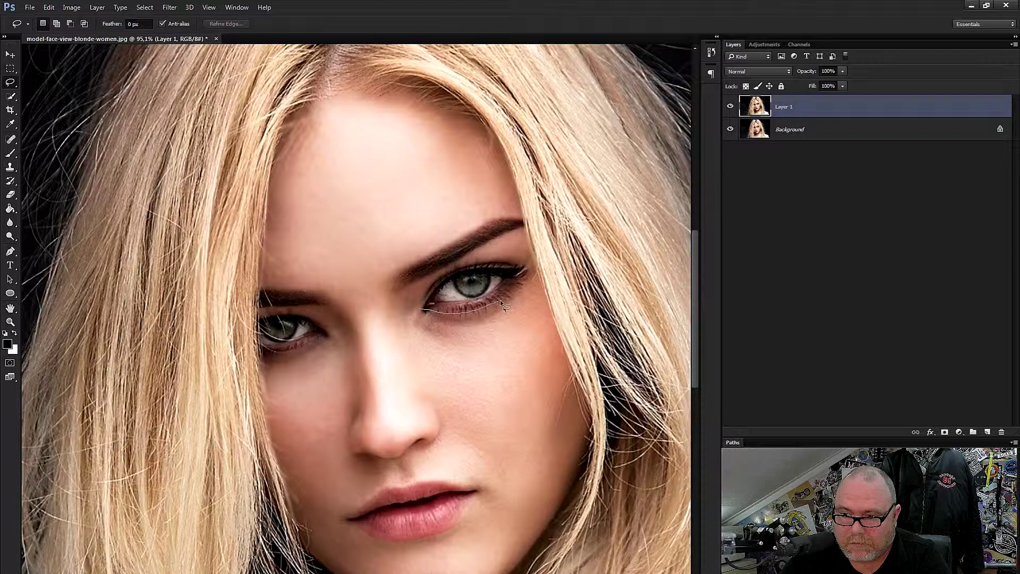
# Step: Lasso the right cheek from beside the eye down to the chin and up the nose crease
pyautogui.moveTo(513, 291)
pyautogui.mouseDown()
pyautogui.moveTo(549, 308)
pyautogui.moveTo(588, 406)
pyautogui.moveTo(571, 496)
pyautogui.moveTo(542, 539)
pyautogui.moveTo(497, 566)
pyautogui.moveTo(476, 521)
pyautogui.mouseUp()
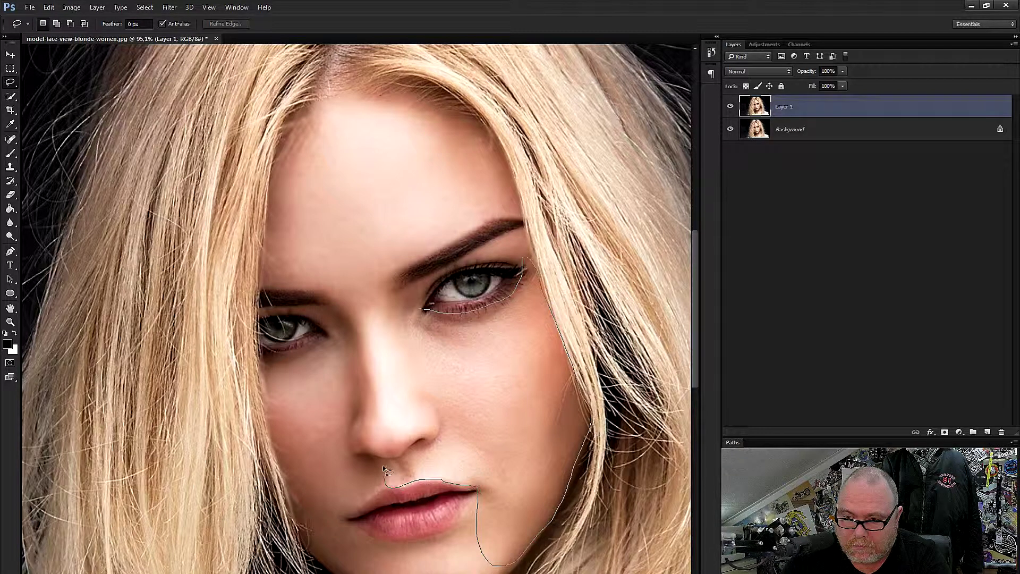
pyautogui.moveTo(386, 459)
pyautogui.mouseDown()
pyautogui.moveTo(419, 450)
pyautogui.moveTo(436, 428)
pyautogui.mouseUp()
pyautogui.moveTo(412, 394); pyautogui.dragTo(385, 322)
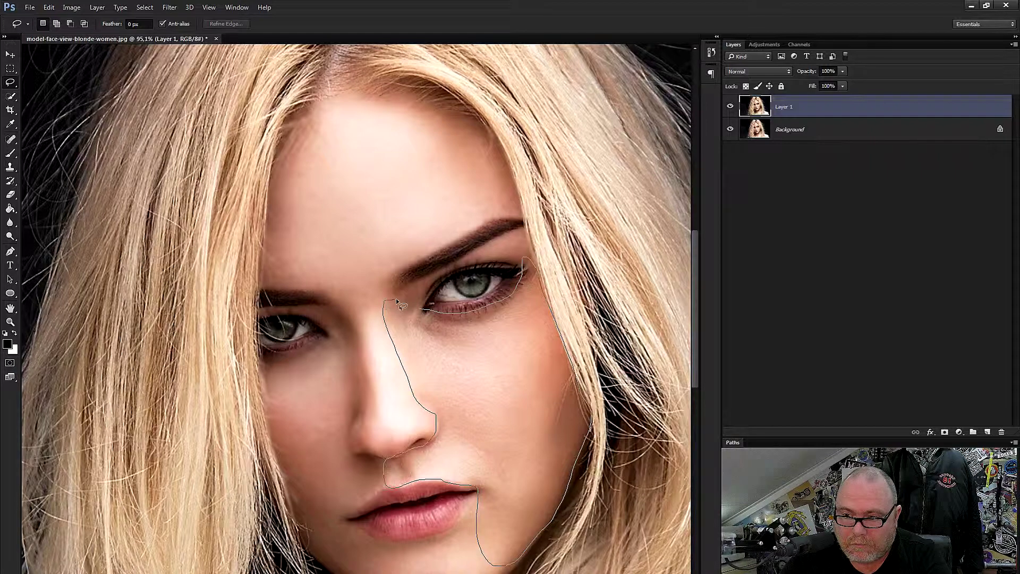
pyautogui.moveTo(384, 301); pyautogui.dragTo(429, 315)
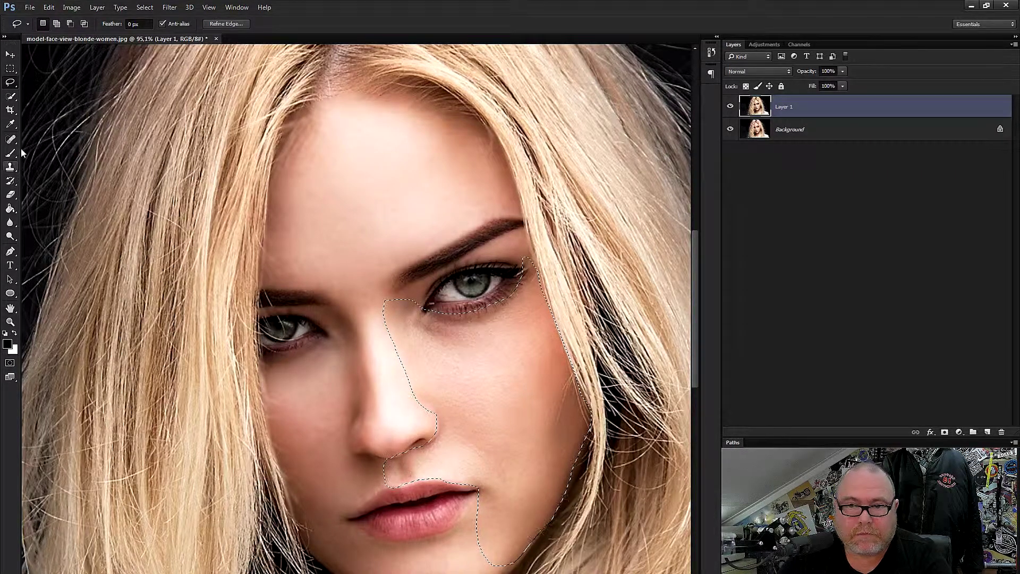
# Step: Refine the cheek with Quick Selection in subtract mode, reapply the blur, and deselect
pyautogui.click(10, 96)
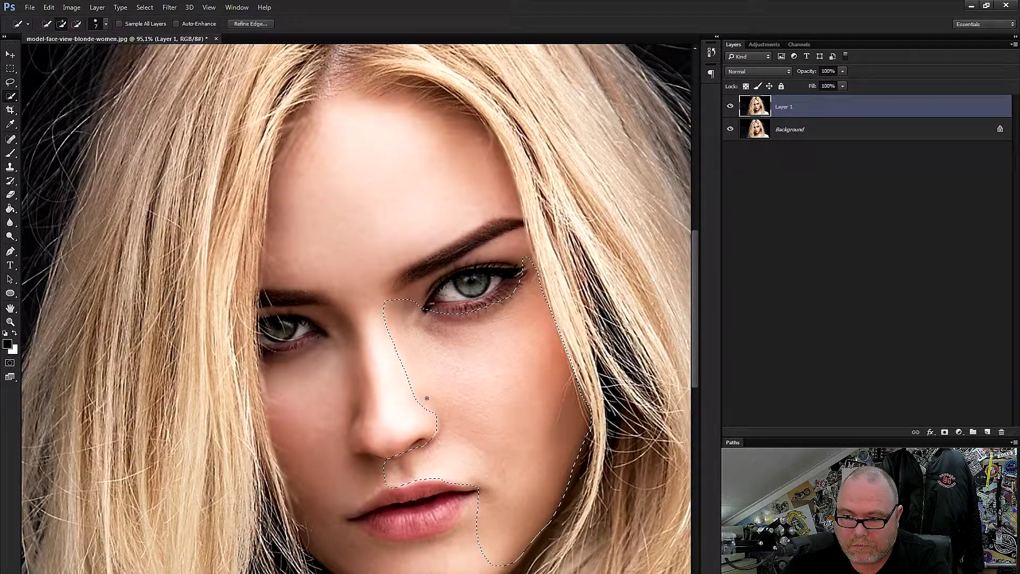
pyautogui.press('alt')
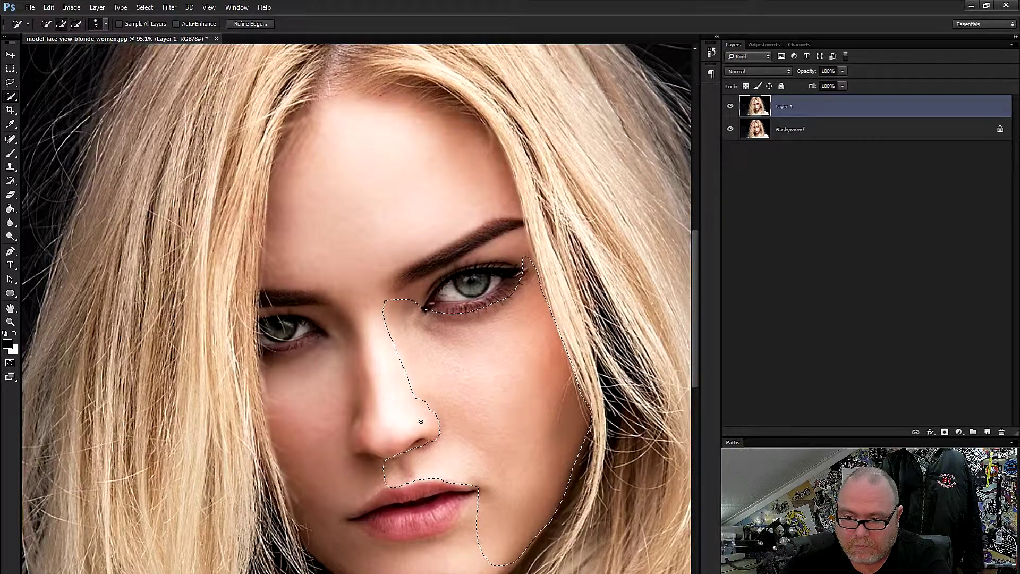
pyautogui.click(171, 7)
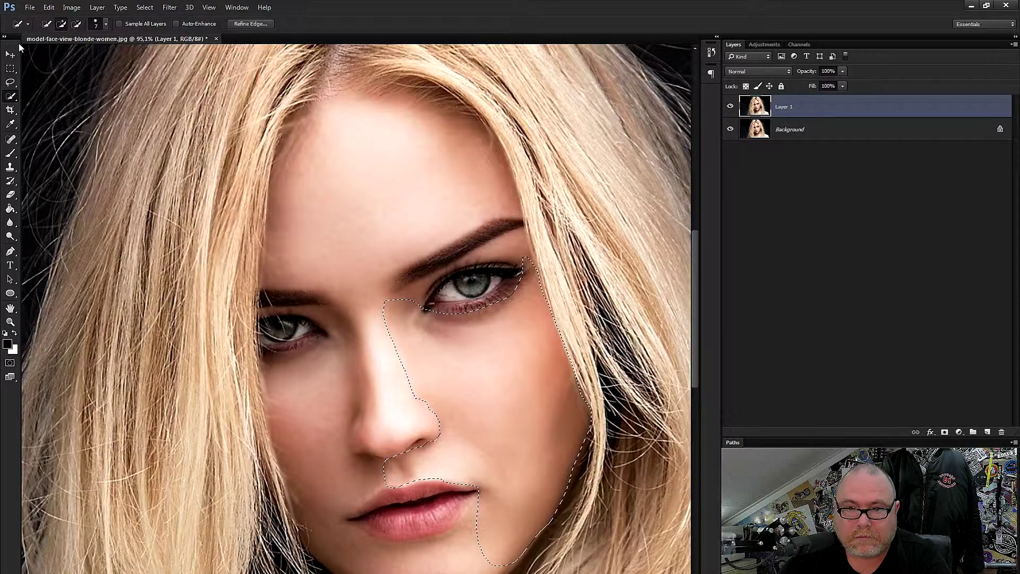
pyautogui.click(10, 68)
pyautogui.hotkey('ctrl', 'd')
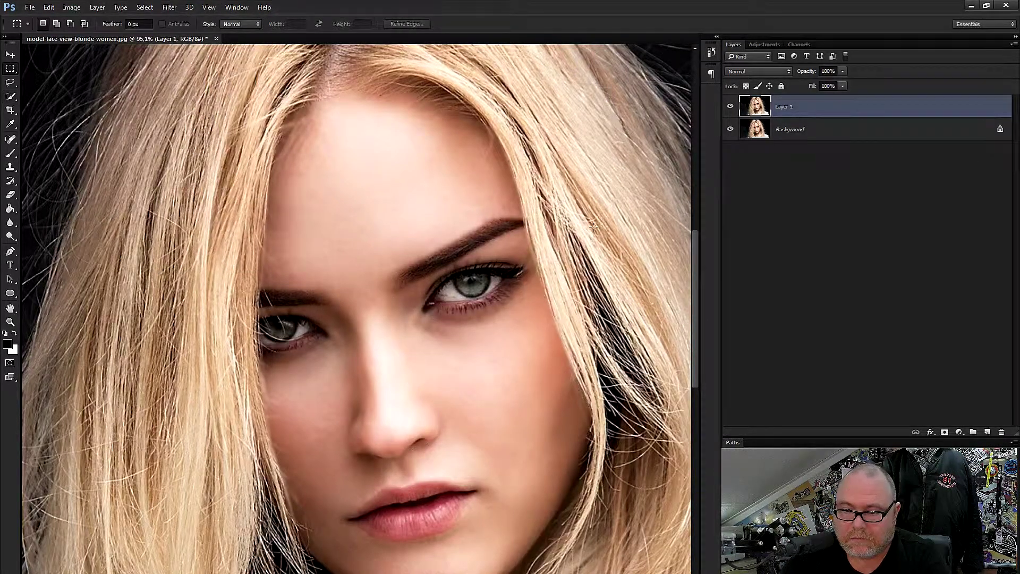
# Step: Toggle Layer 1 off and on three times to compare, leaving the smoothed layer visible
pyautogui.click(731, 107)
pyautogui.click(730, 108)
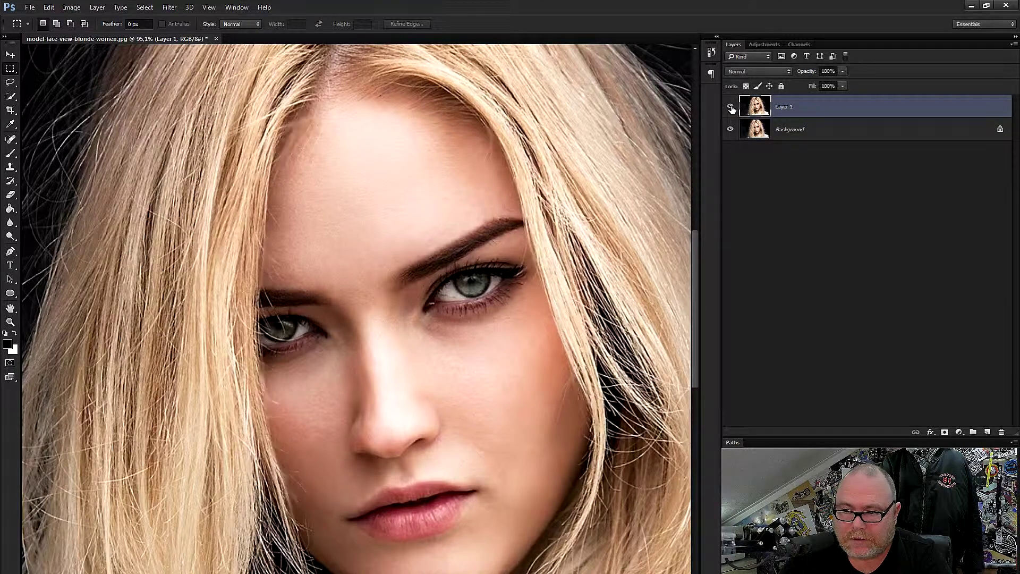
pyautogui.click(731, 108)
pyautogui.click(731, 109)
pyautogui.click(731, 109)
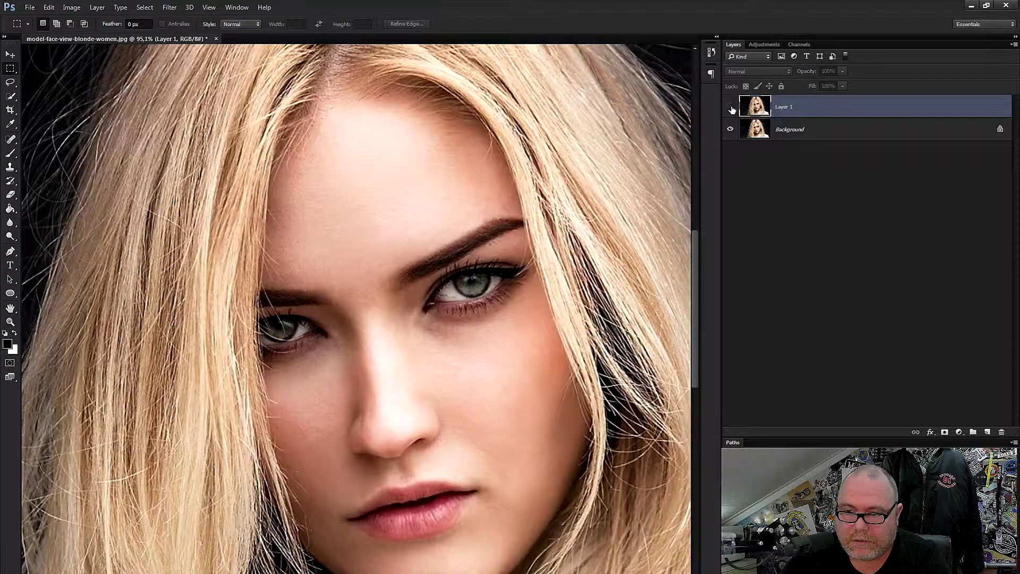
pyautogui.click(732, 109)
pyautogui.scroll(-1, 587, 369)
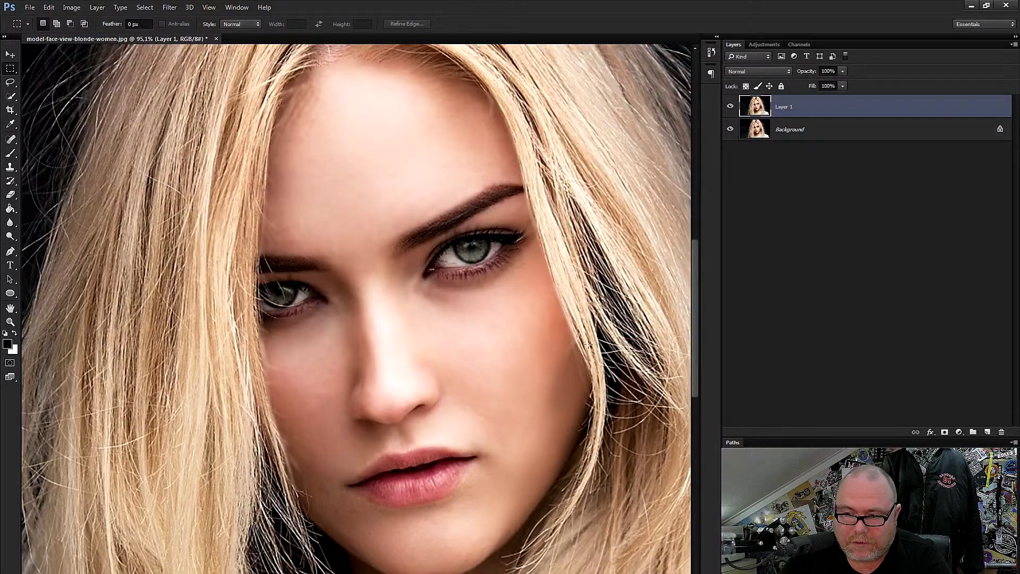
pyautogui.scroll(-2, 586, 369)
# Step: Lasso around the lower lip and chin, reapply the Gaussian Blur, then deselect
pyautogui.click(9, 82)
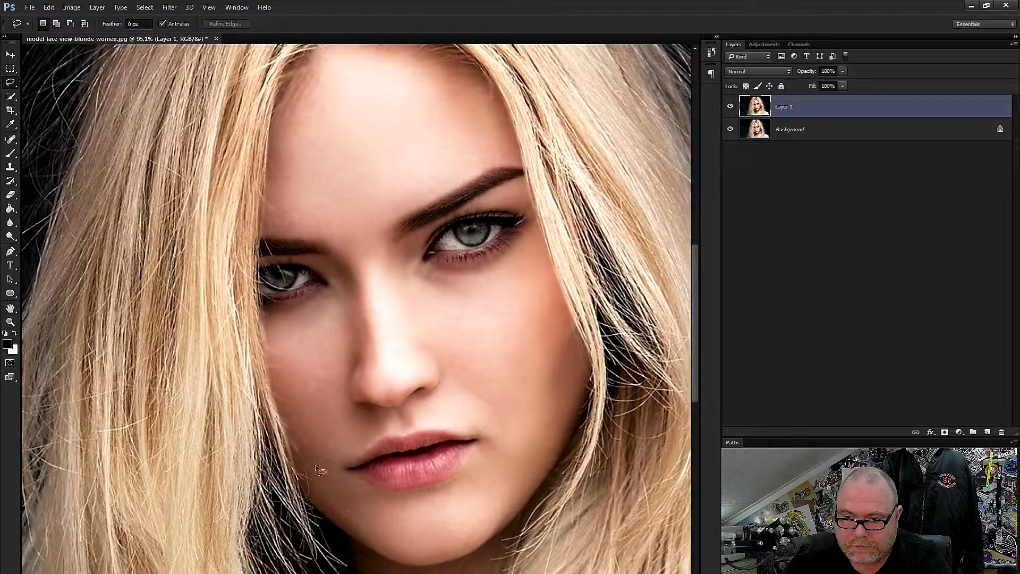
pyautogui.moveTo(289, 442); pyautogui.dragTo(355, 472)
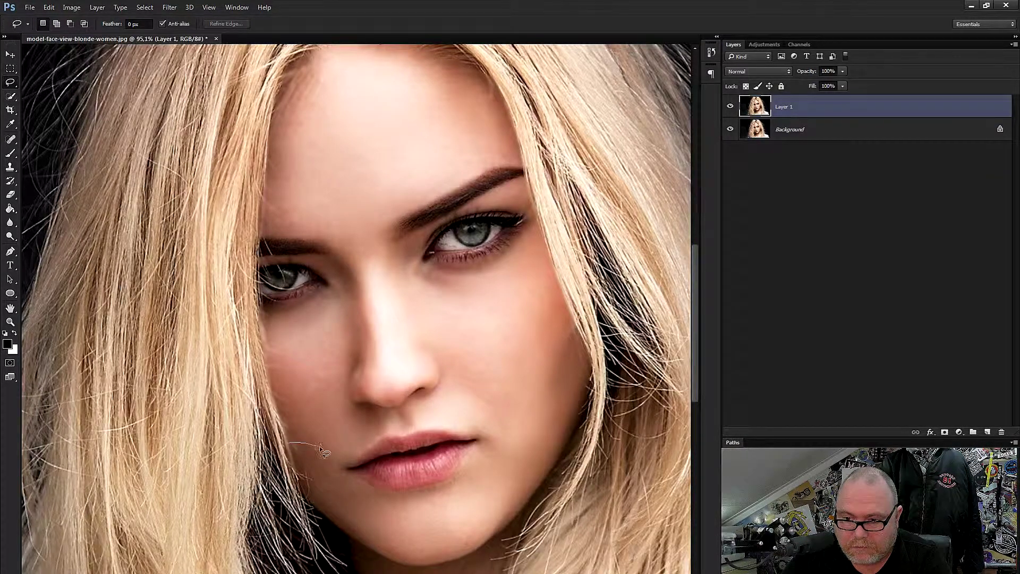
pyautogui.moveTo(410, 489); pyautogui.dragTo(502, 470)
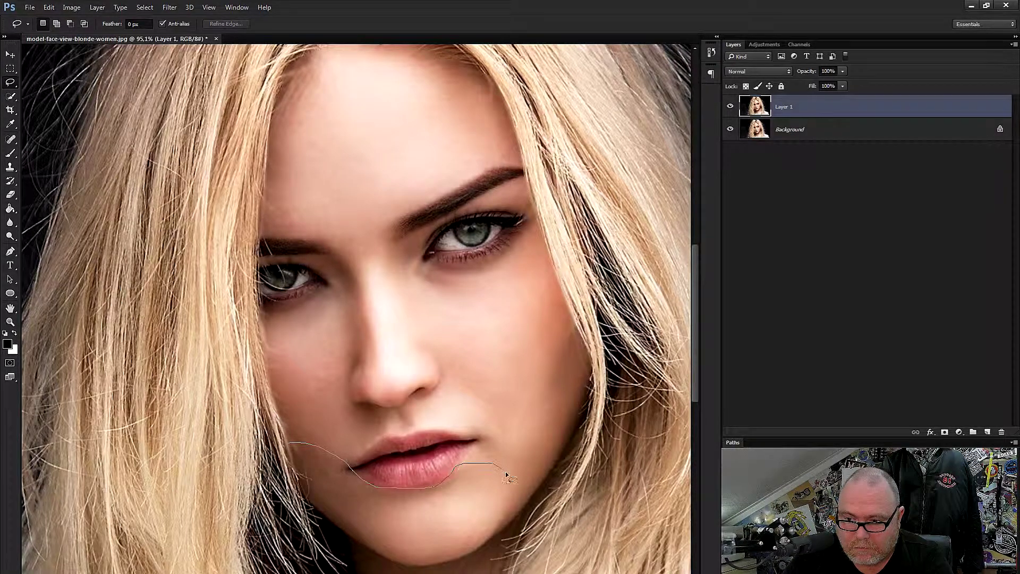
pyautogui.moveTo(513, 519)
pyautogui.mouseDown()
pyautogui.moveTo(462, 558)
pyautogui.moveTo(415, 566)
pyautogui.moveTo(367, 551)
pyautogui.moveTo(318, 518)
pyautogui.moveTo(289, 443)
pyautogui.mouseUp()
pyautogui.click(170, 7)
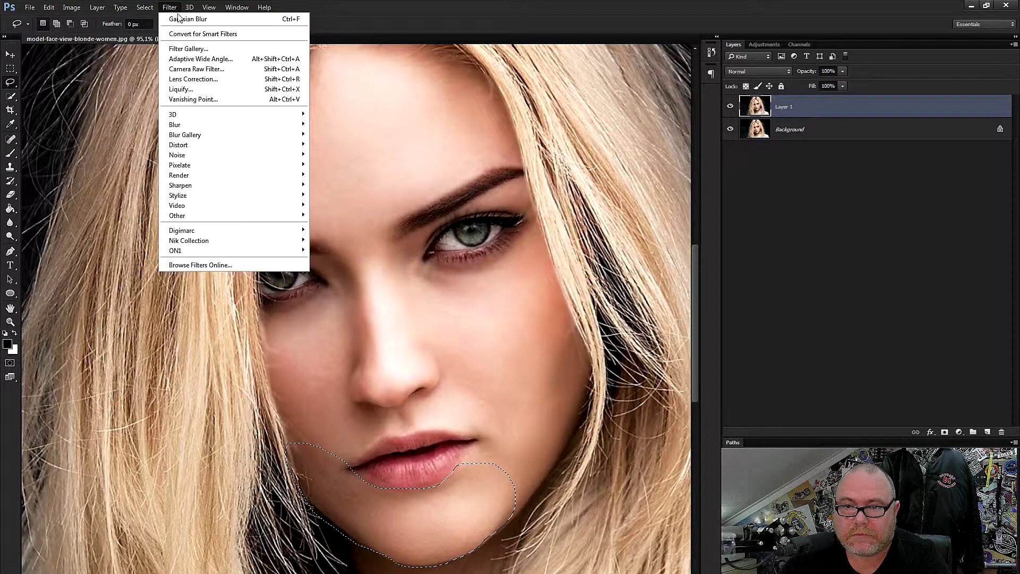
pyautogui.hotkey('ctrl', 'd')
pyautogui.click(10, 68)
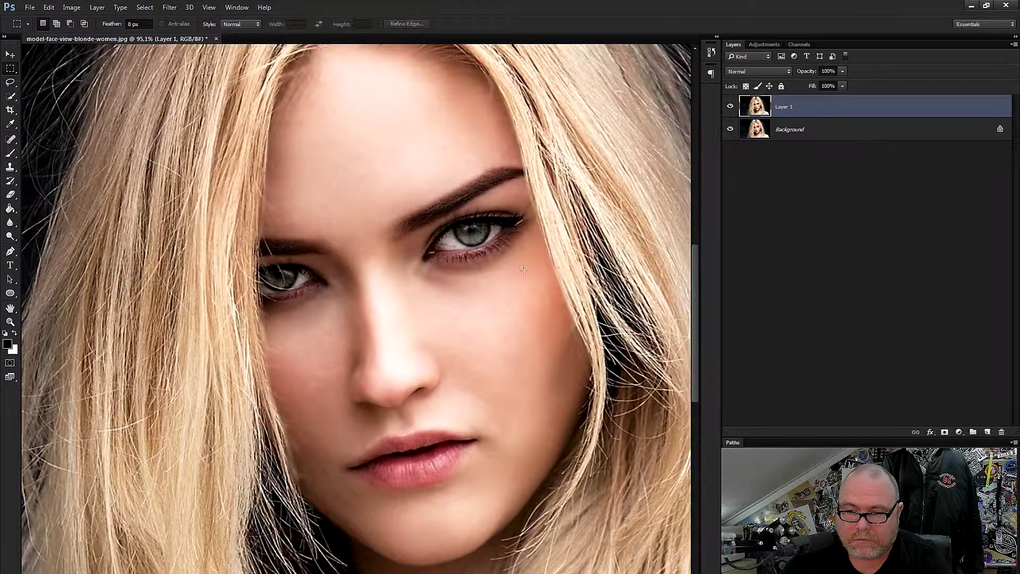
pyautogui.scroll(-3, 379, 315)
pyautogui.scroll(2, 420, 314)
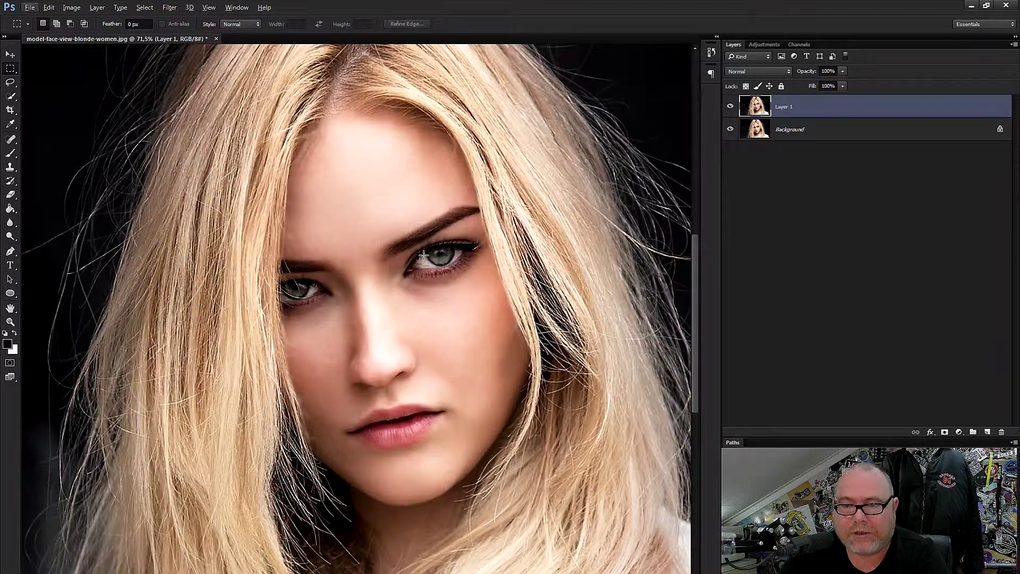
pyautogui.click(731, 108)
pyautogui.click(731, 108)
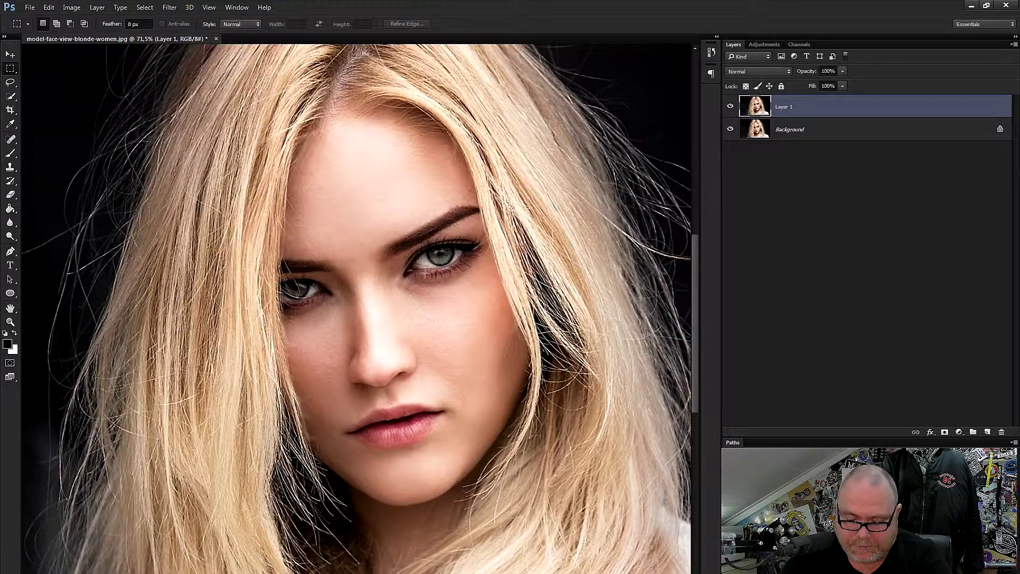
pyautogui.scroll(1, 419, 272)
pyautogui.scroll(1, 419, 272)
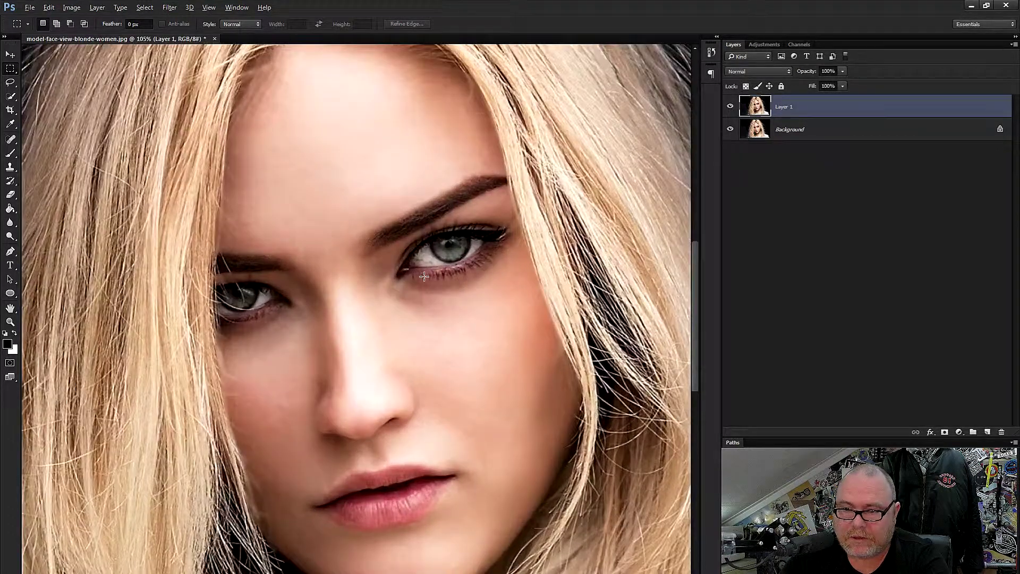
pyautogui.click(731, 108)
pyautogui.click(731, 108)
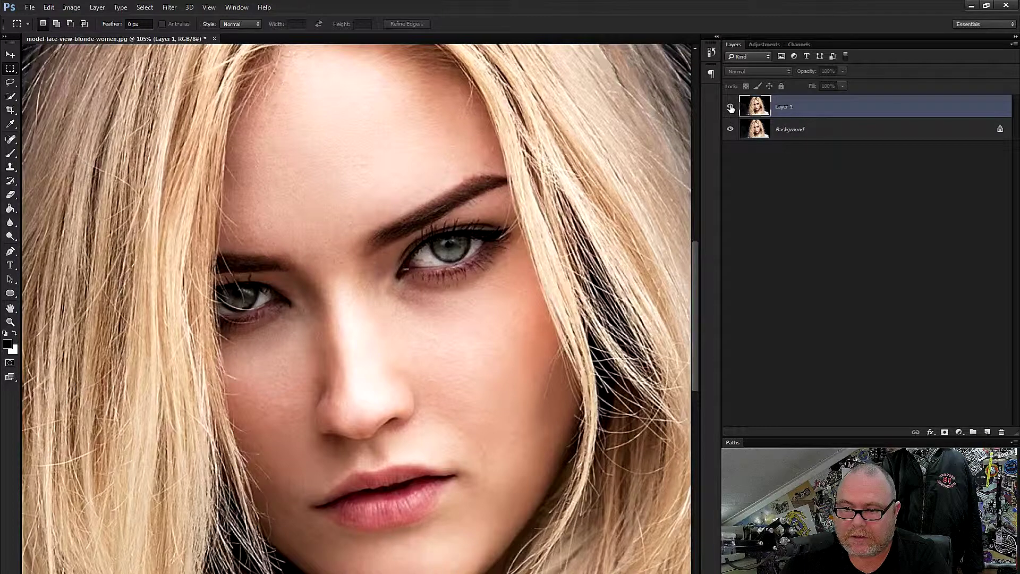
pyautogui.click(731, 108)
pyautogui.click(731, 109)
pyautogui.click(731, 108)
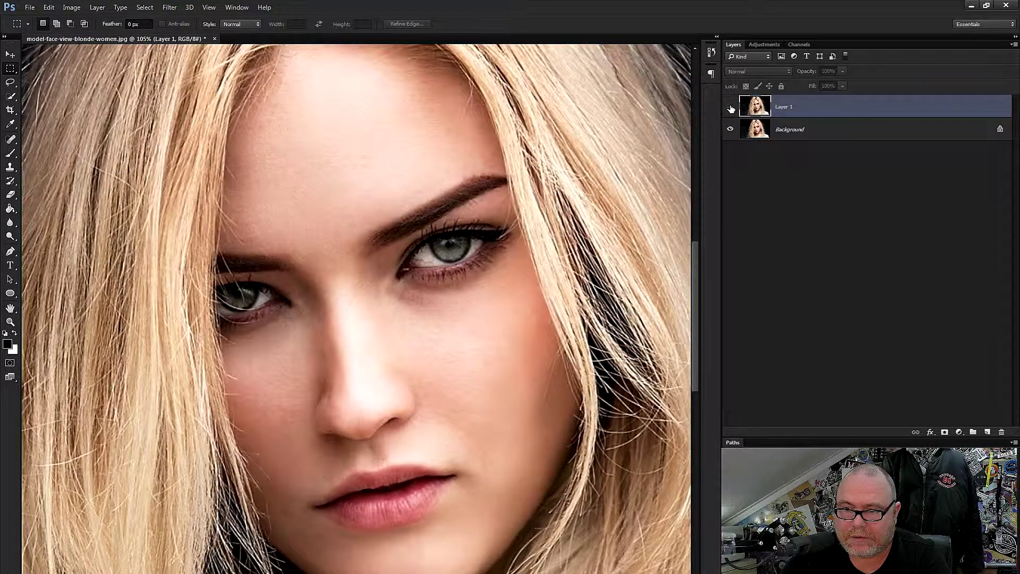
pyautogui.click(730, 108)
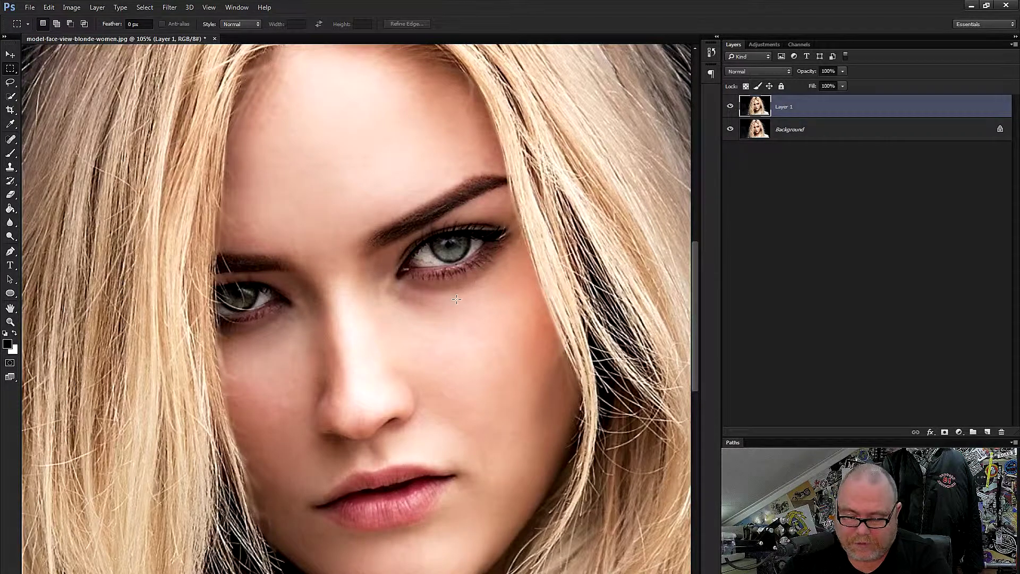
pyautogui.scroll(2, 457, 299)
pyautogui.scroll(1, 457, 299)
pyautogui.scroll(1, 457, 299)
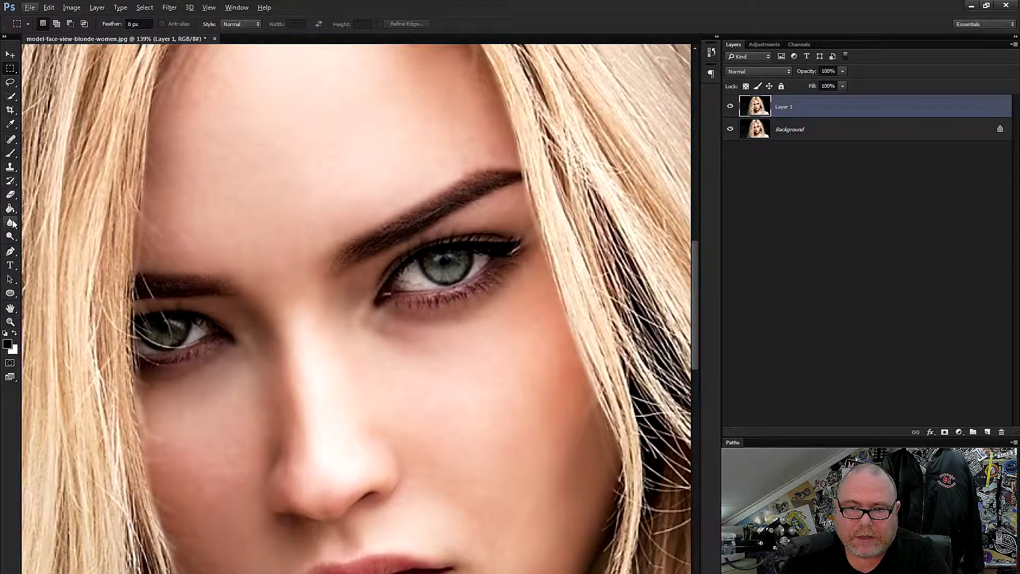
# Step: Darken the lower lash lines of both eyes with the Burn Tool
pyautogui.click(11, 237)
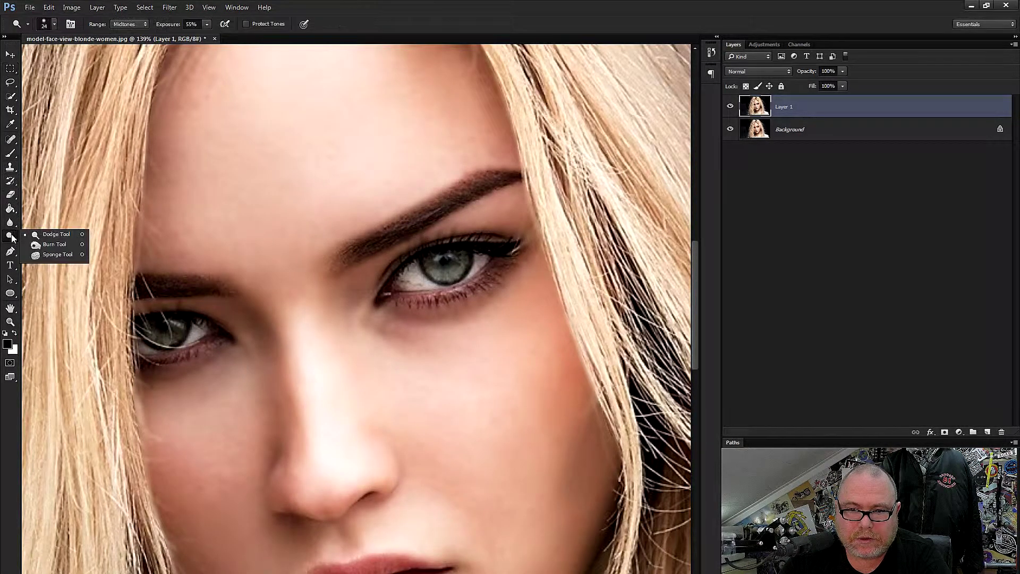
pyautogui.click(47, 245)
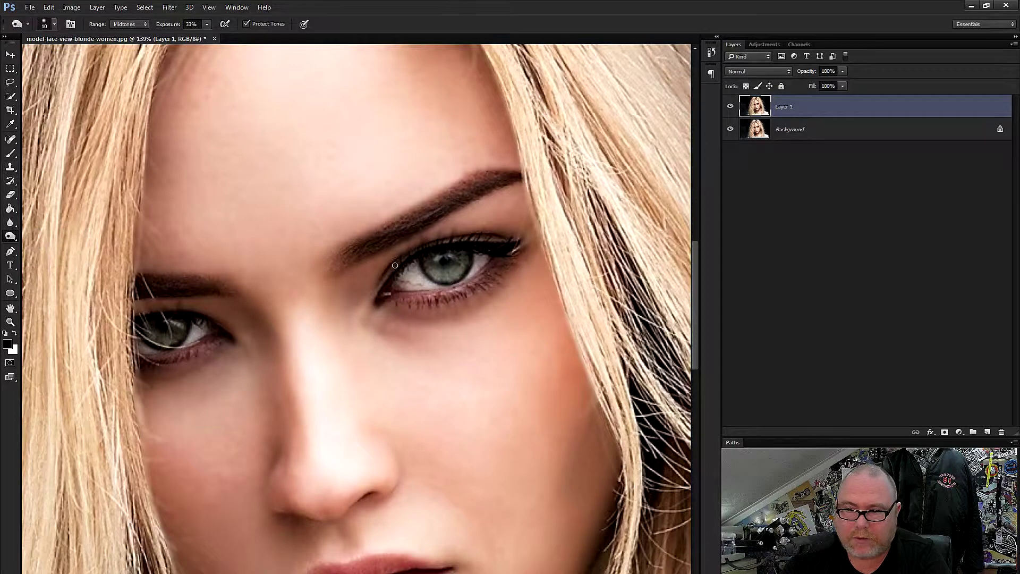
pyautogui.moveTo(395, 295); pyautogui.dragTo(490, 265)
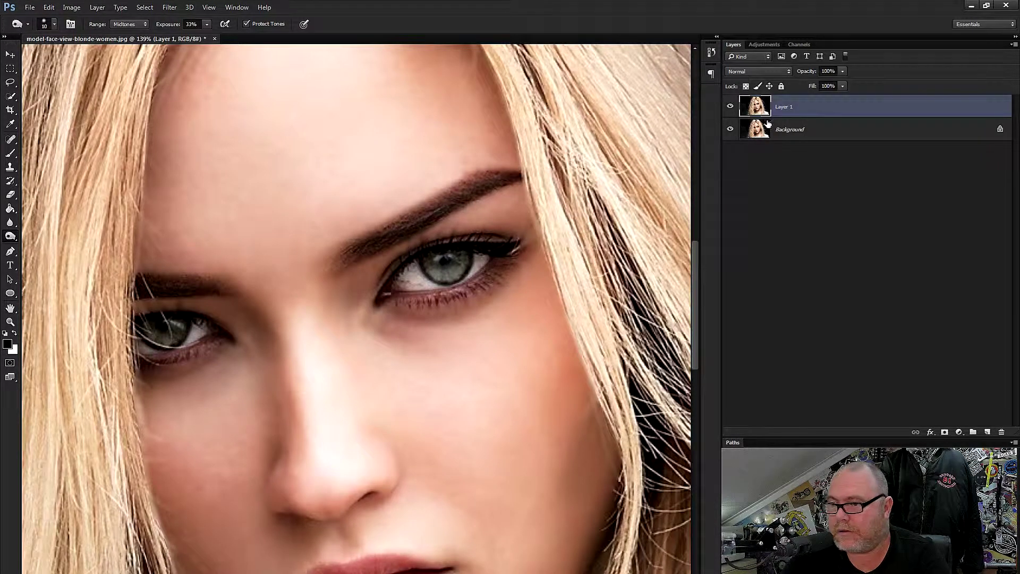
pyautogui.moveTo(397, 295)
pyautogui.mouseDown()
pyautogui.moveTo(456, 285)
pyautogui.moveTo(497, 256)
pyautogui.mouseUp()
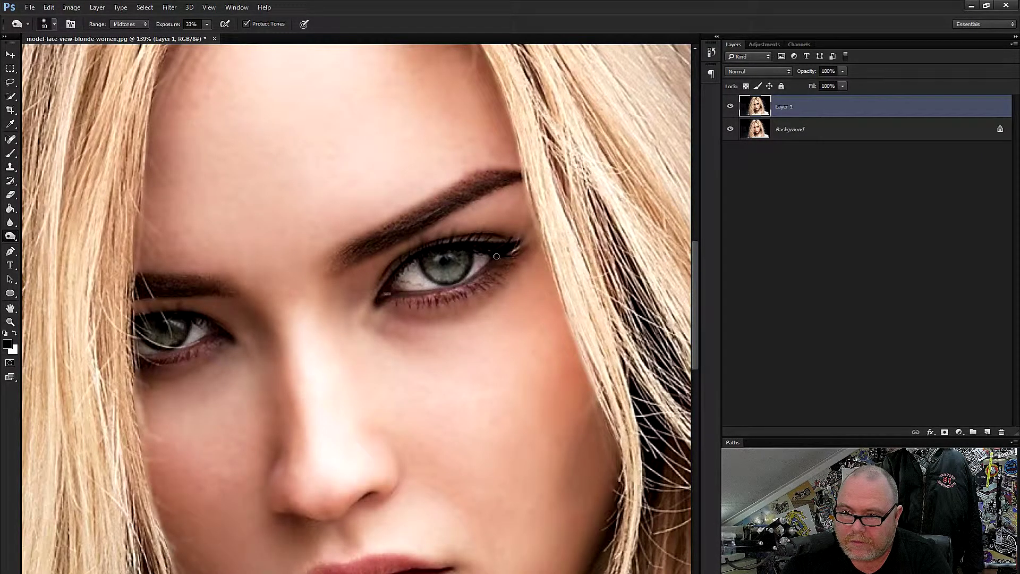
pyautogui.moveTo(387, 293); pyautogui.dragTo(424, 294)
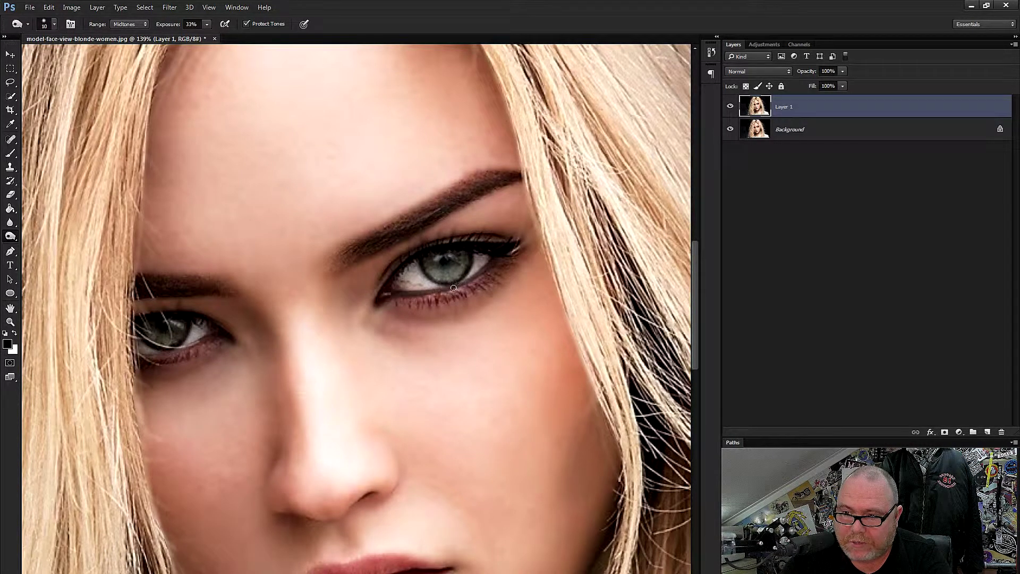
pyautogui.moveTo(464, 281); pyautogui.dragTo(434, 294)
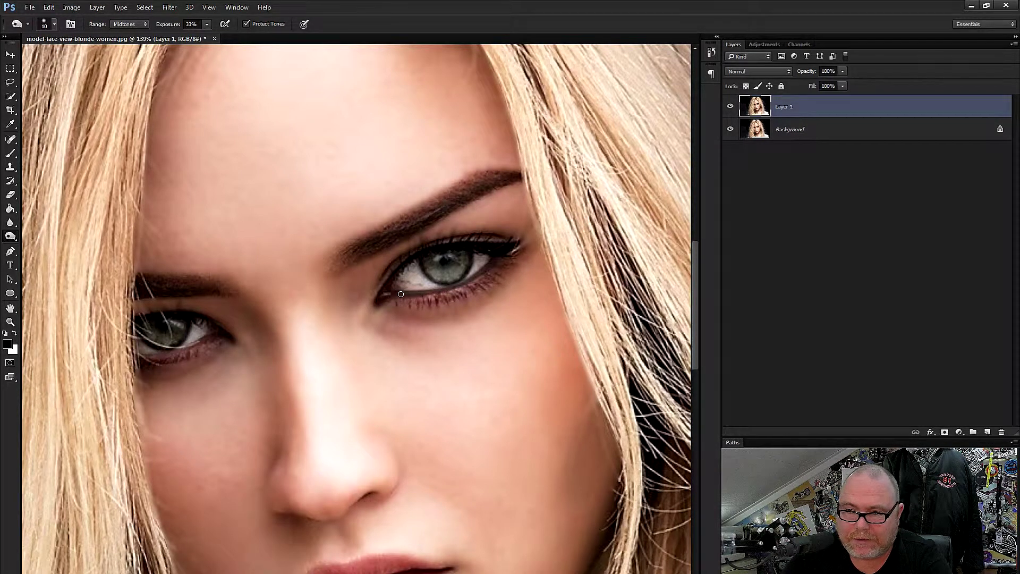
pyautogui.moveTo(430, 294); pyautogui.dragTo(463, 285)
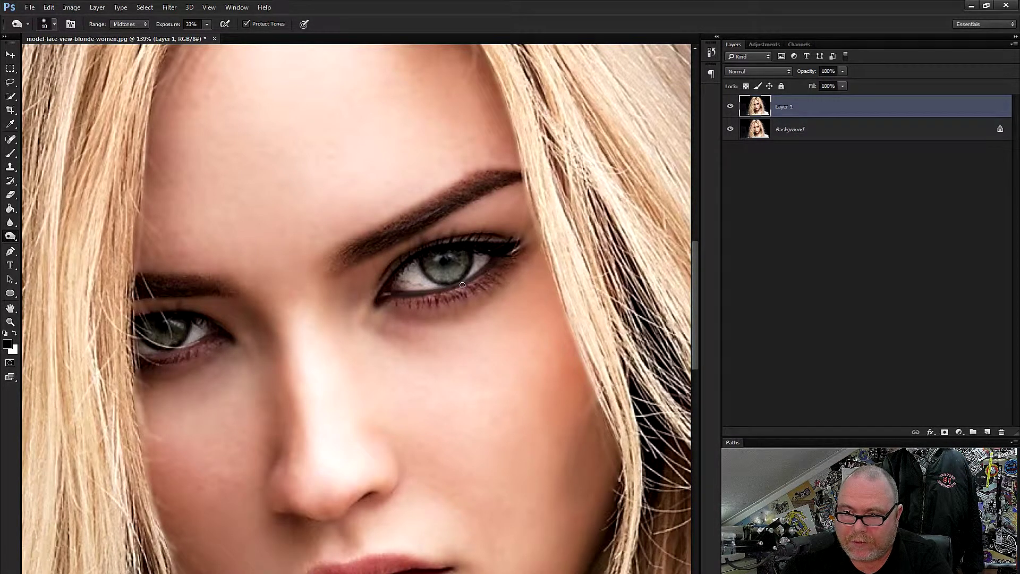
pyautogui.moveTo(162, 356); pyautogui.dragTo(217, 336)
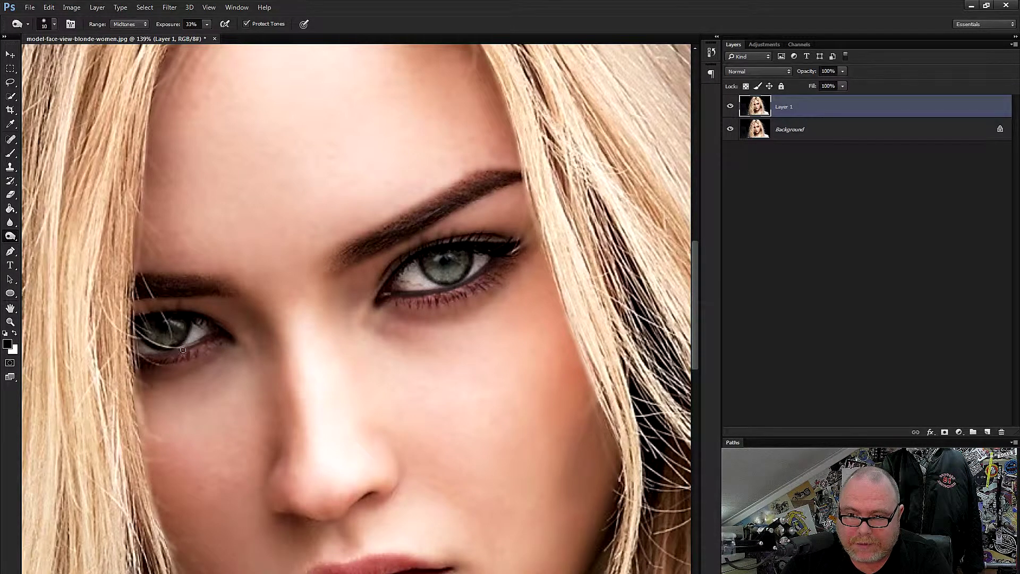
pyautogui.moveTo(154, 354); pyautogui.dragTo(192, 344)
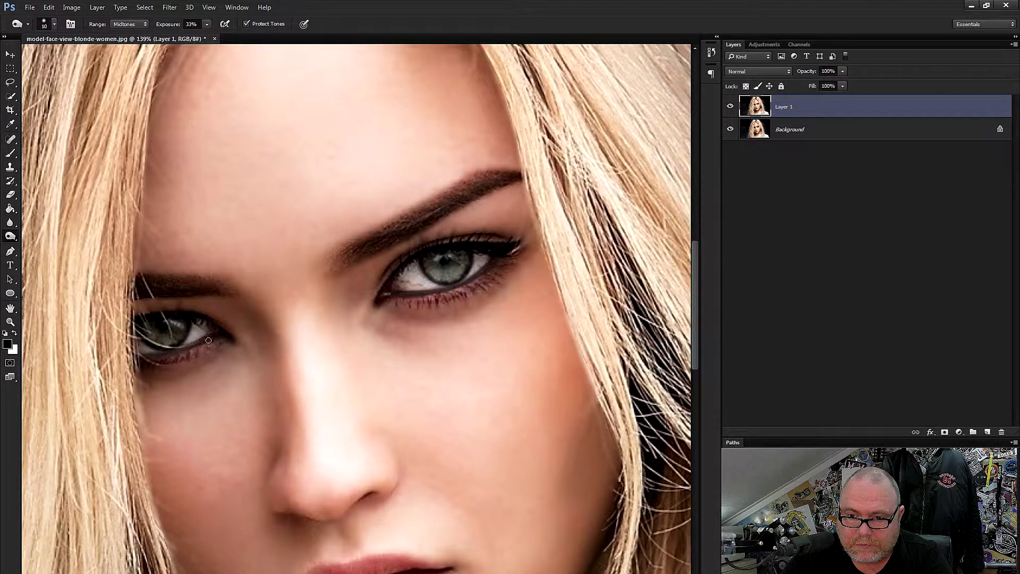
pyautogui.scroll(-5, 395, 317)
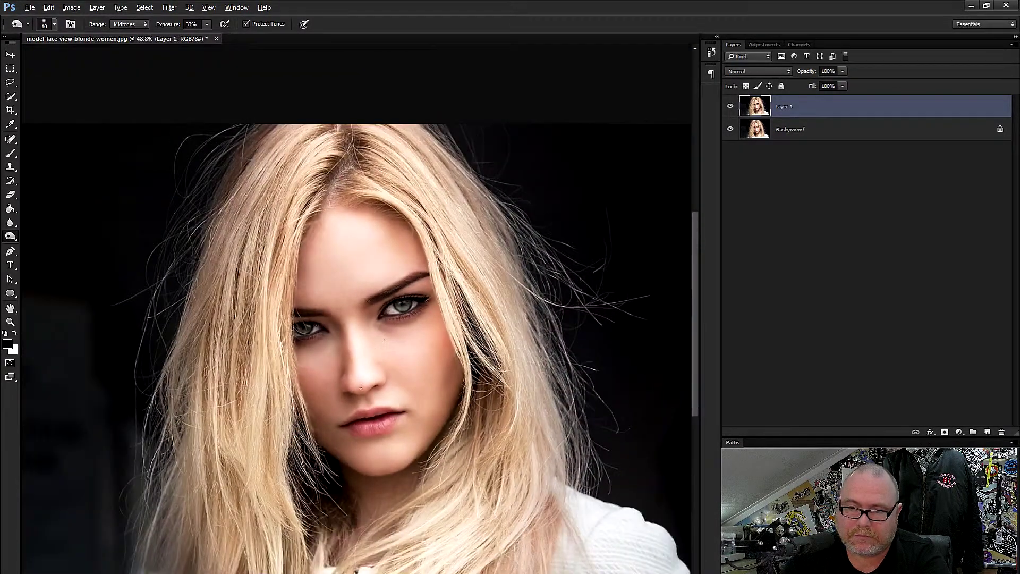
pyautogui.scroll(2, 301, 422)
pyautogui.scroll(2, 300, 421)
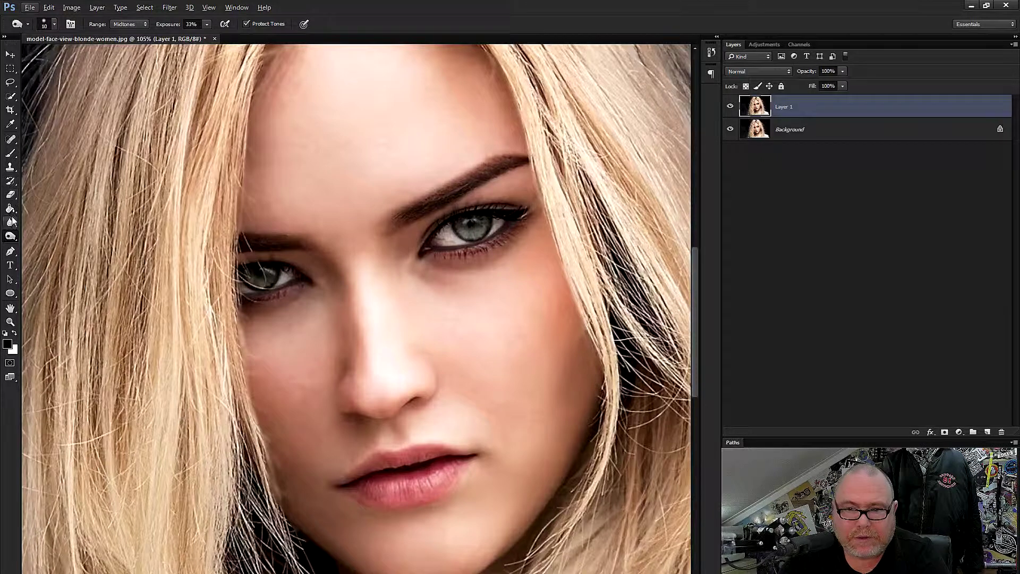
# Step: Brighten the left and right irises with the Dodge Tool
pyautogui.rightClick(10, 236)
pyautogui.click(52, 234)
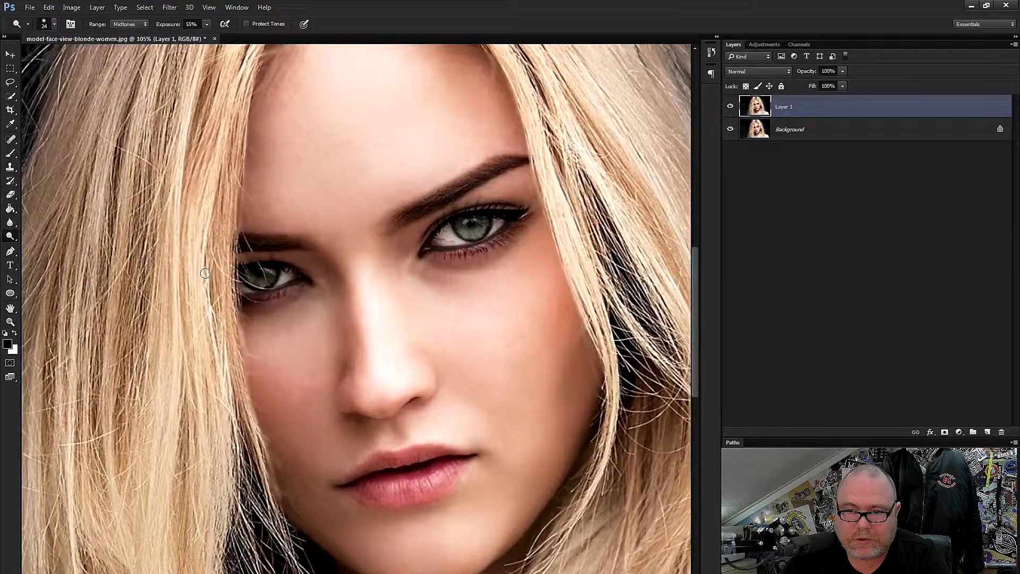
pyautogui.moveTo(250, 276); pyautogui.dragTo(268, 279)
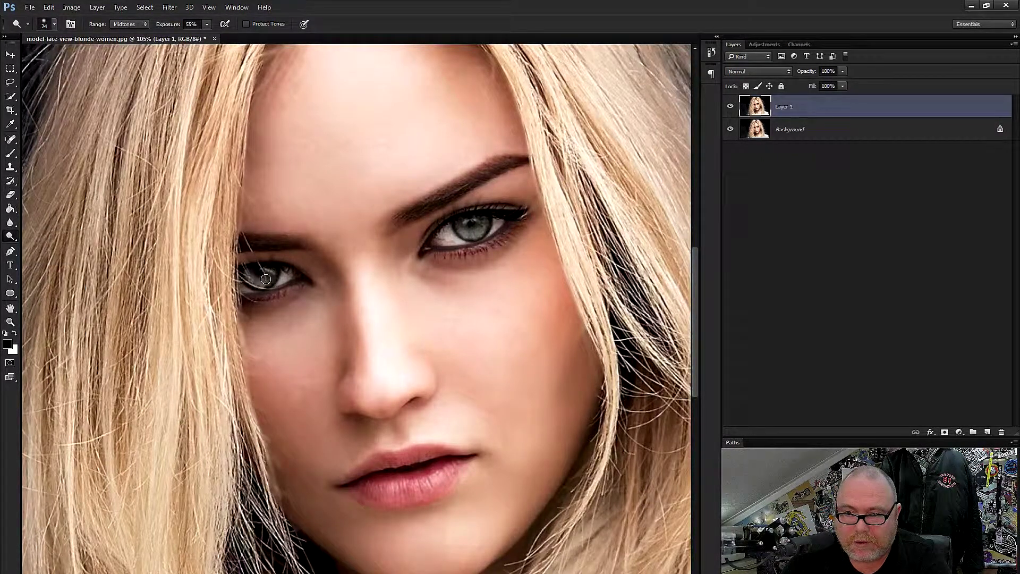
pyautogui.moveTo(472, 231); pyautogui.dragTo(484, 224)
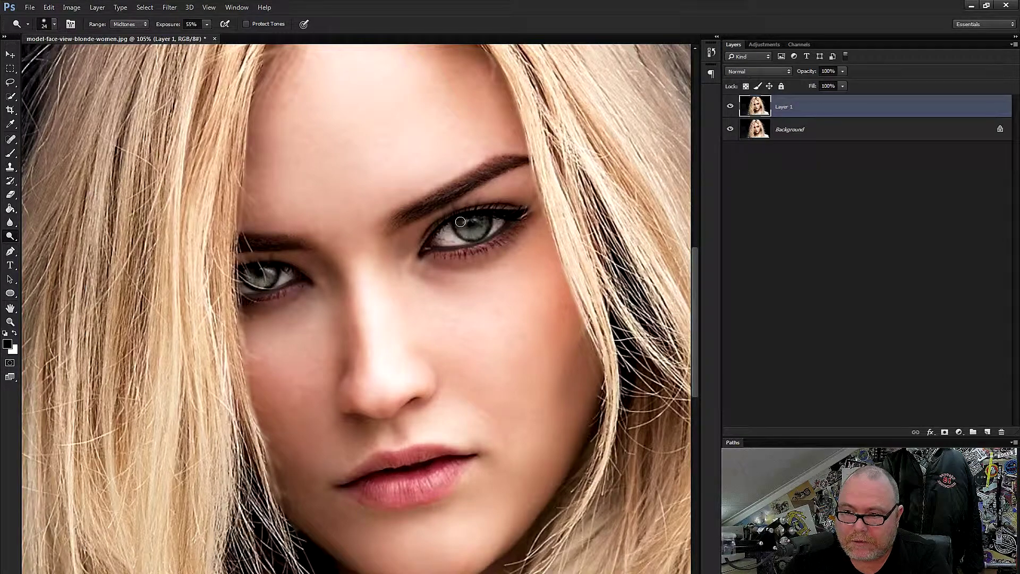
pyautogui.scroll(-2, 484, 224)
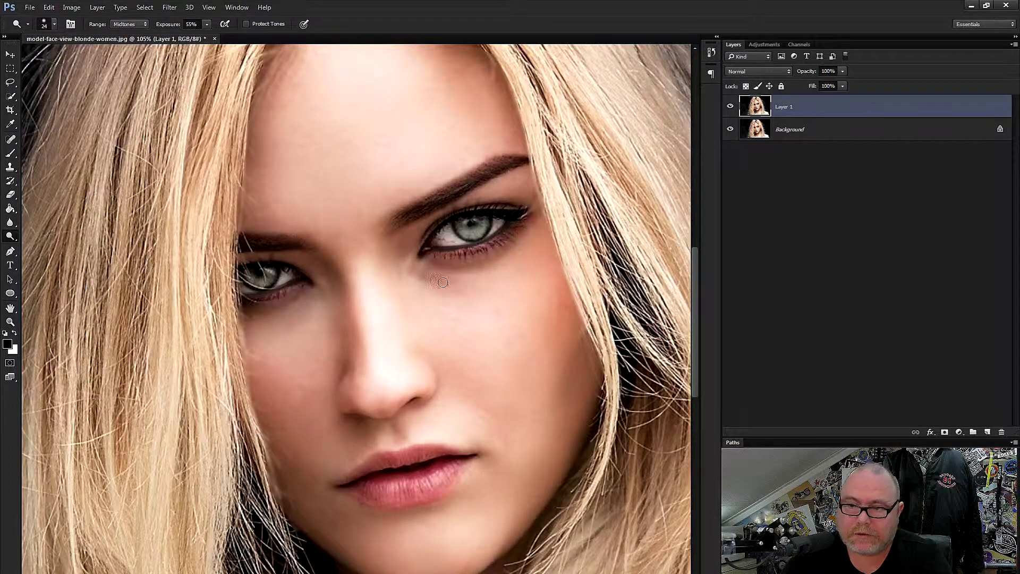
pyautogui.scroll(-3, 412, 289)
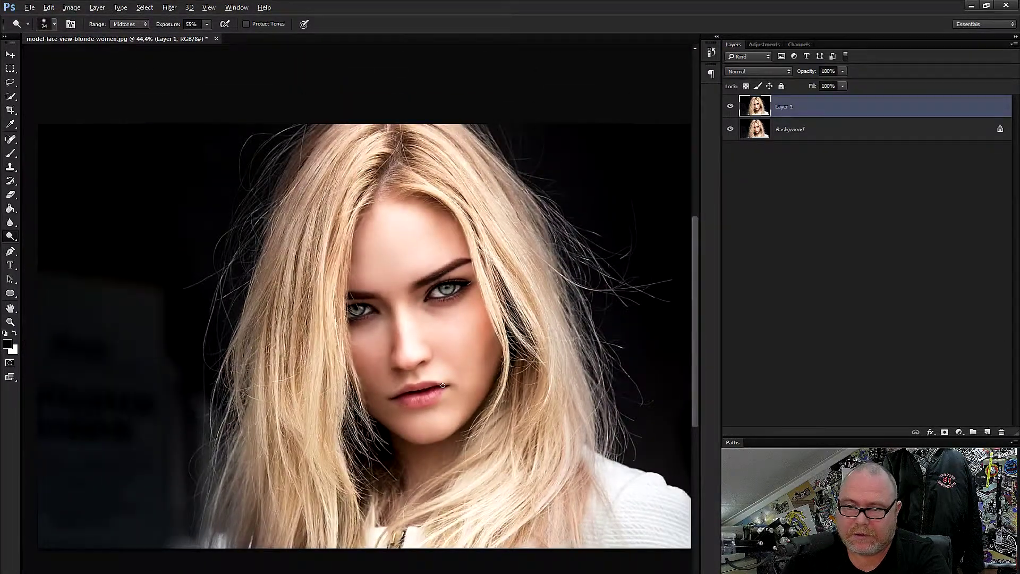
pyautogui.scroll(2, 443, 385)
pyautogui.scroll(1, 443, 385)
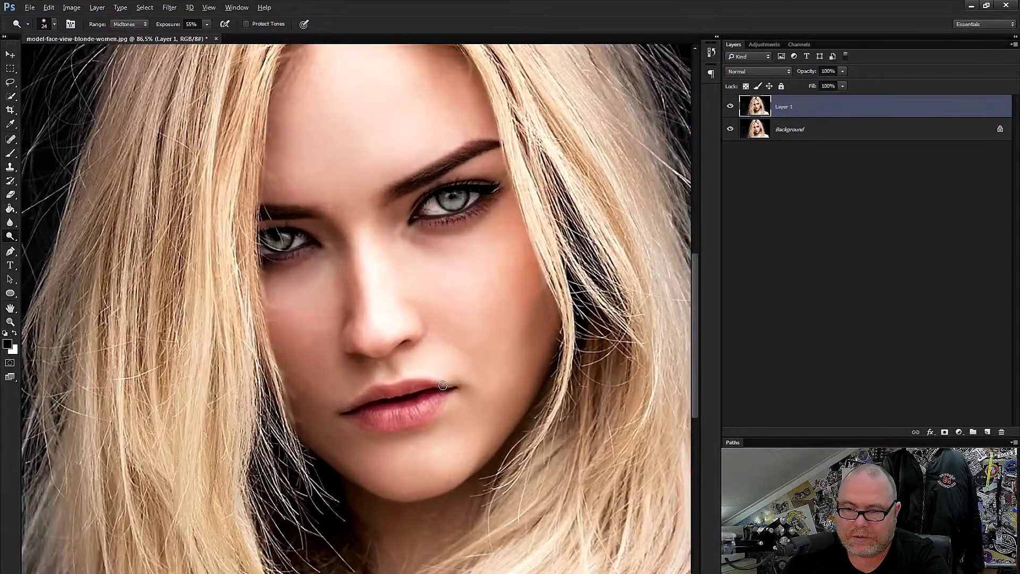
pyautogui.scroll(1, 442, 385)
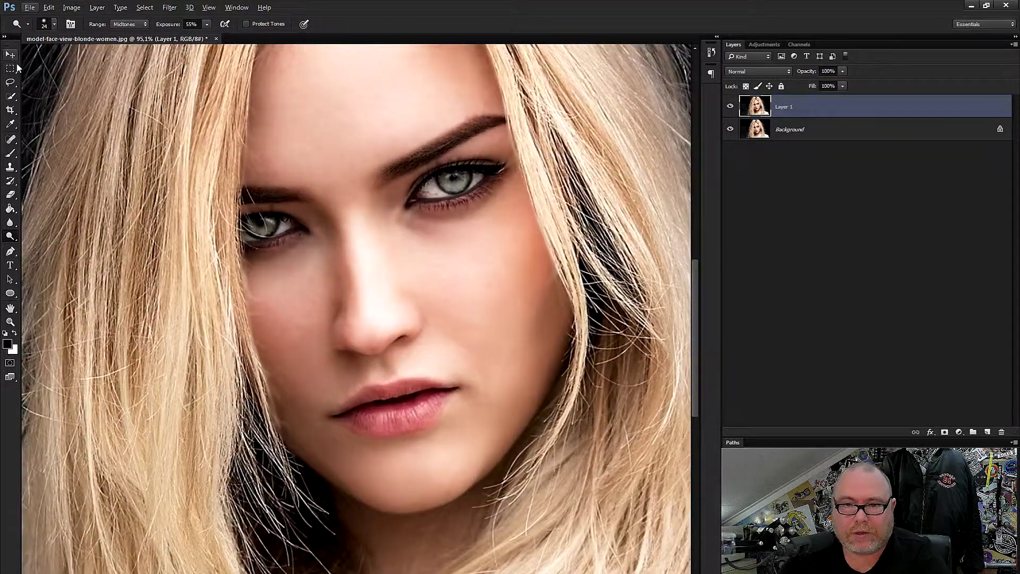
pyautogui.click(9, 98)
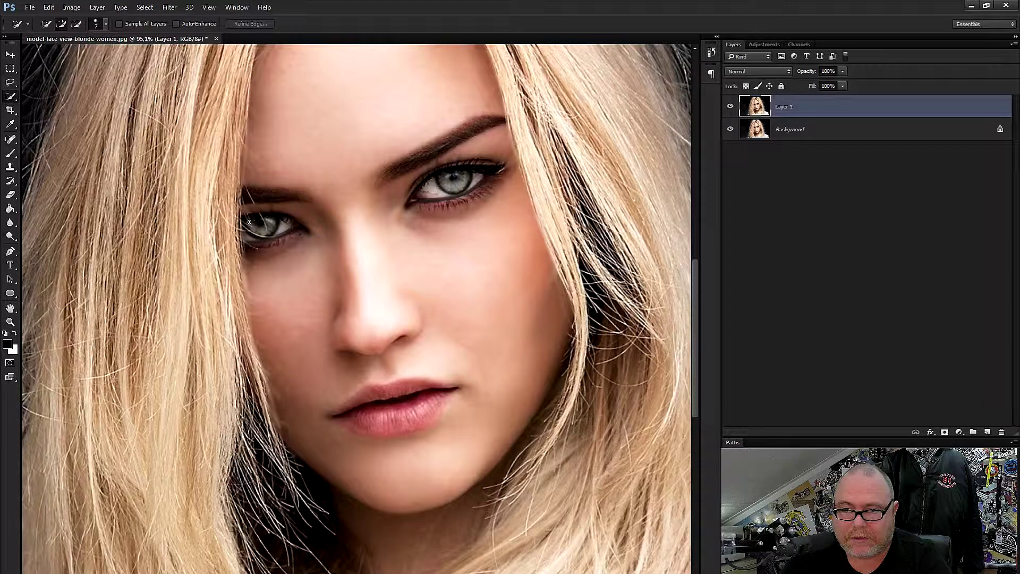
# Step: Quick-select the left iris and add the right iris to the selection
pyautogui.moveTo(253, 225); pyautogui.dragTo(270, 219)
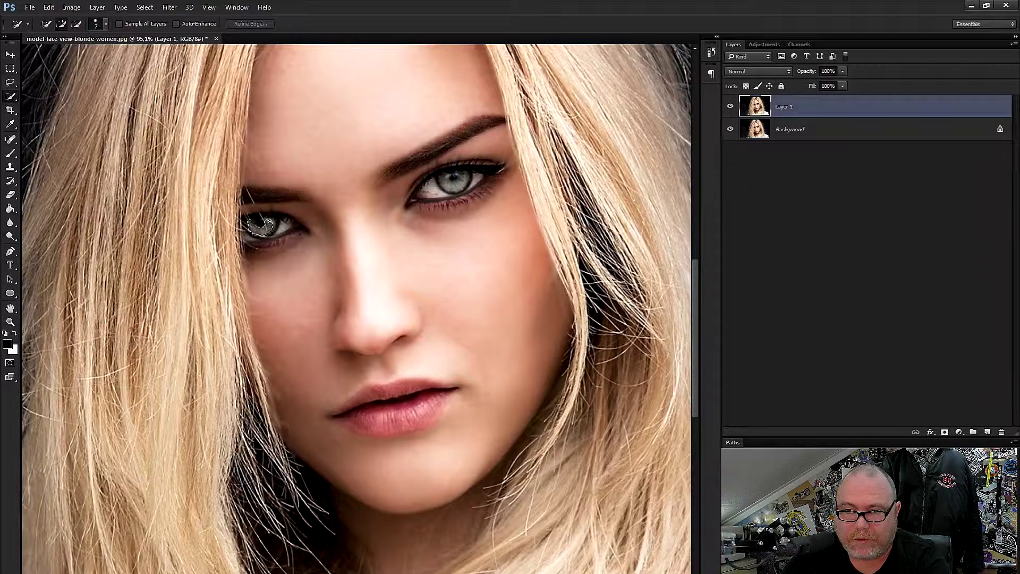
pyautogui.moveTo(270, 220); pyautogui.dragTo(273, 221)
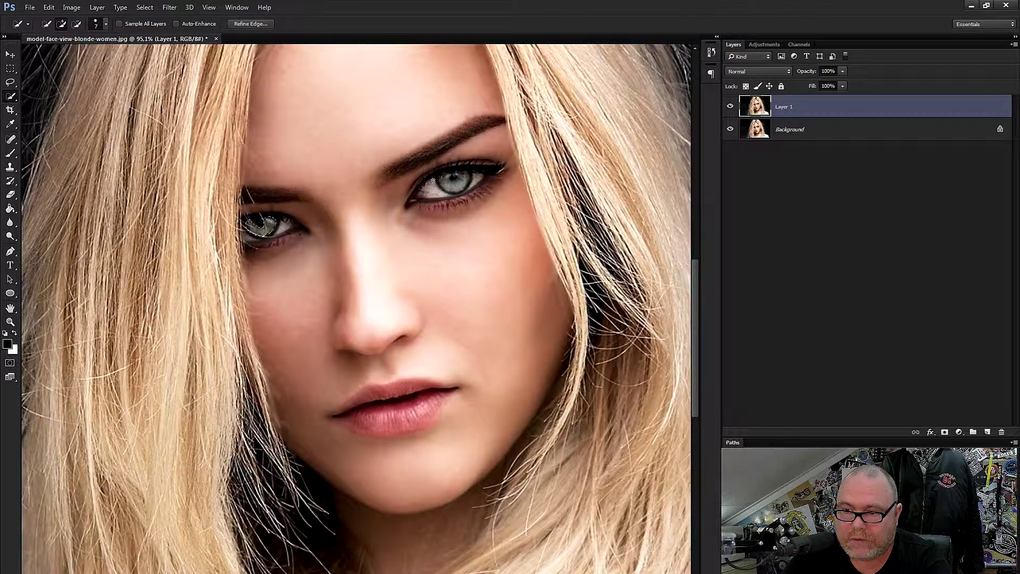
pyautogui.moveTo(443, 177); pyautogui.dragTo(452, 185)
pyautogui.scroll(-2, 414, 210)
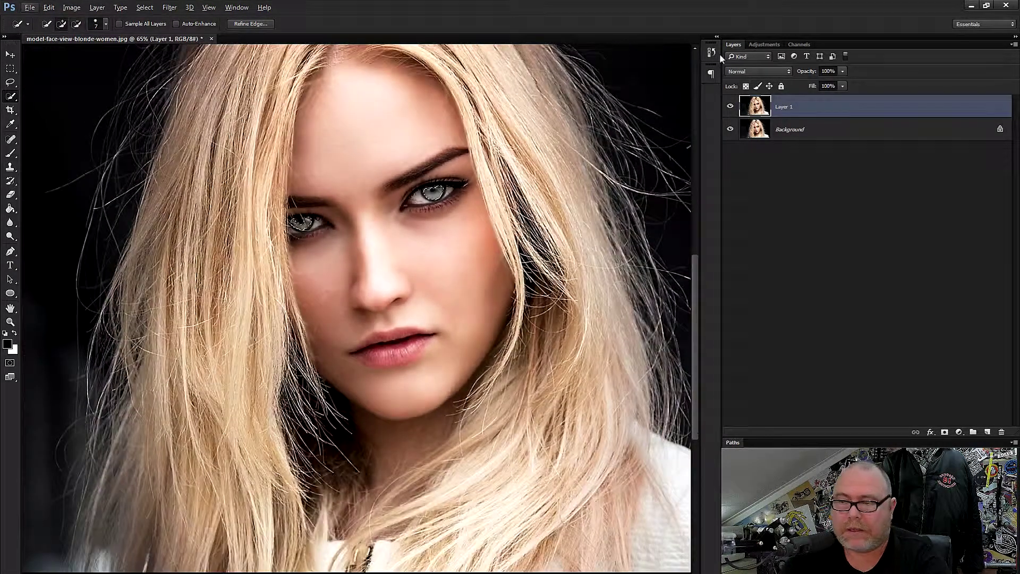
# Step: Add a Color Balance adjustment and push Magenta/Green toward green, about +41
pyautogui.click(764, 44)
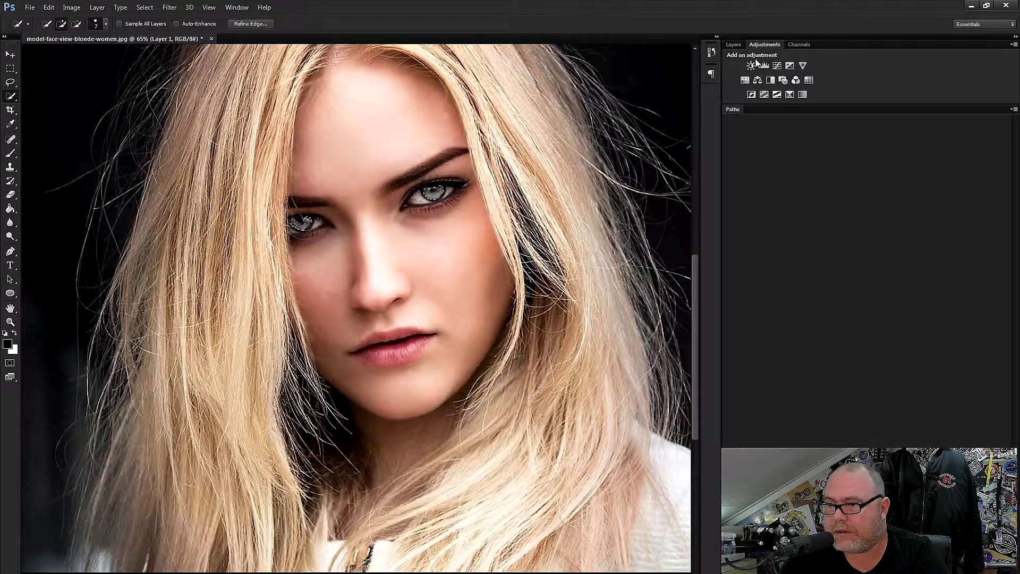
pyautogui.click(758, 81)
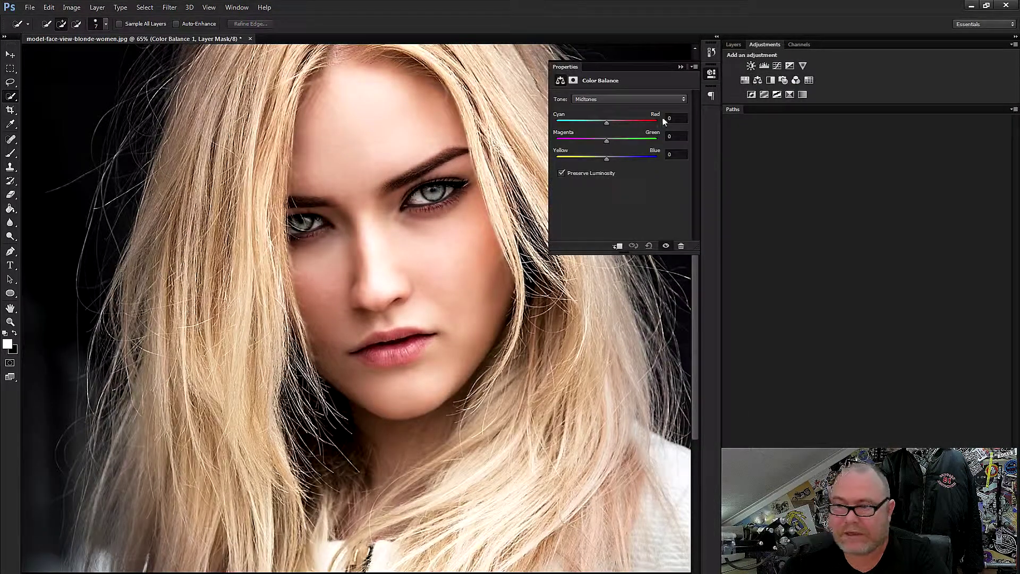
pyautogui.moveTo(606, 140); pyautogui.dragTo(625, 145)
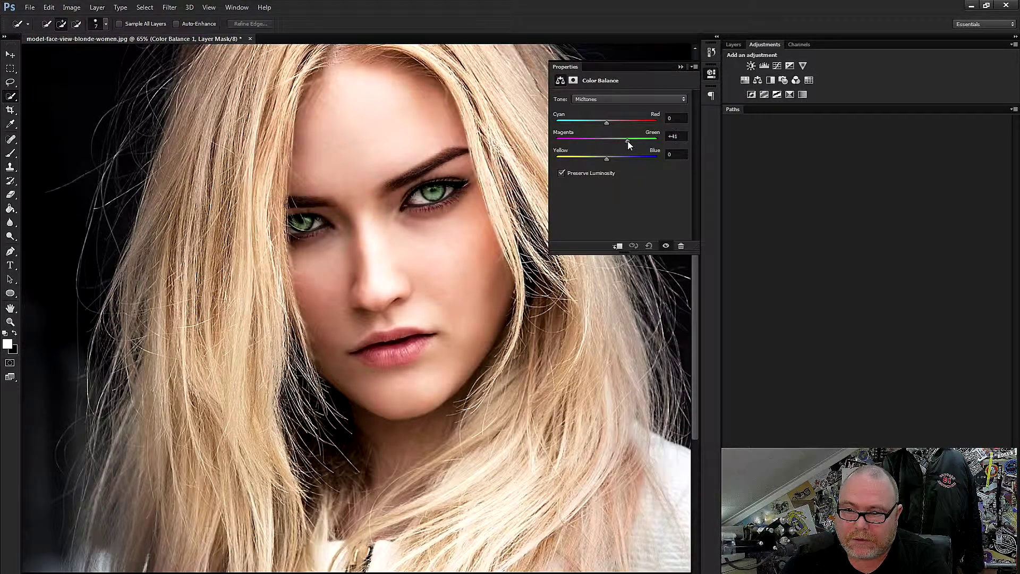
# Step: Add a Brightness/Contrast adjustment layer with slightly lowered brightness, then return to Layers
pyautogui.rightClick(624, 68)
pyautogui.click(640, 72)
pyautogui.click(751, 66)
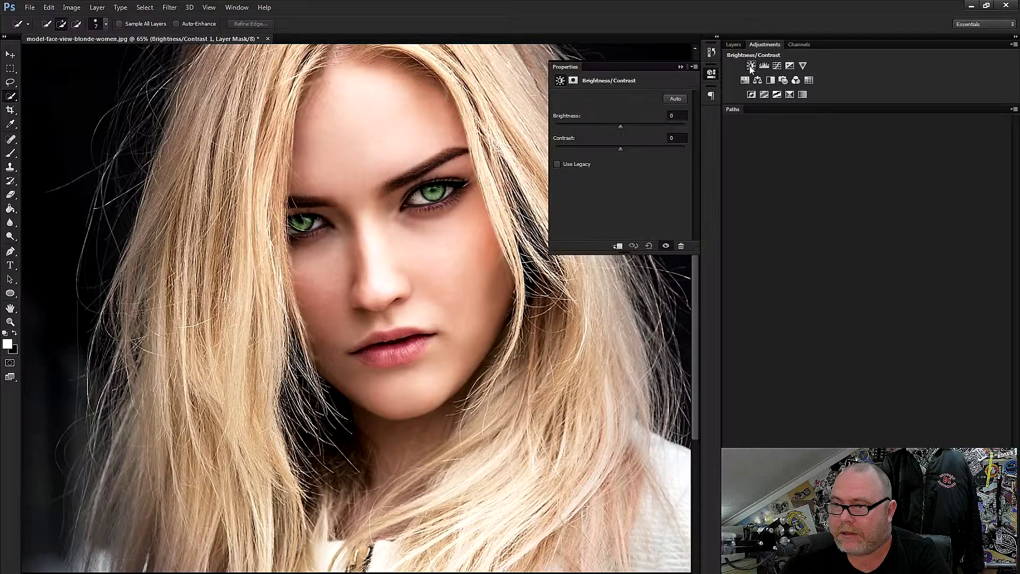
pyautogui.moveTo(623, 127); pyautogui.dragTo(610, 131)
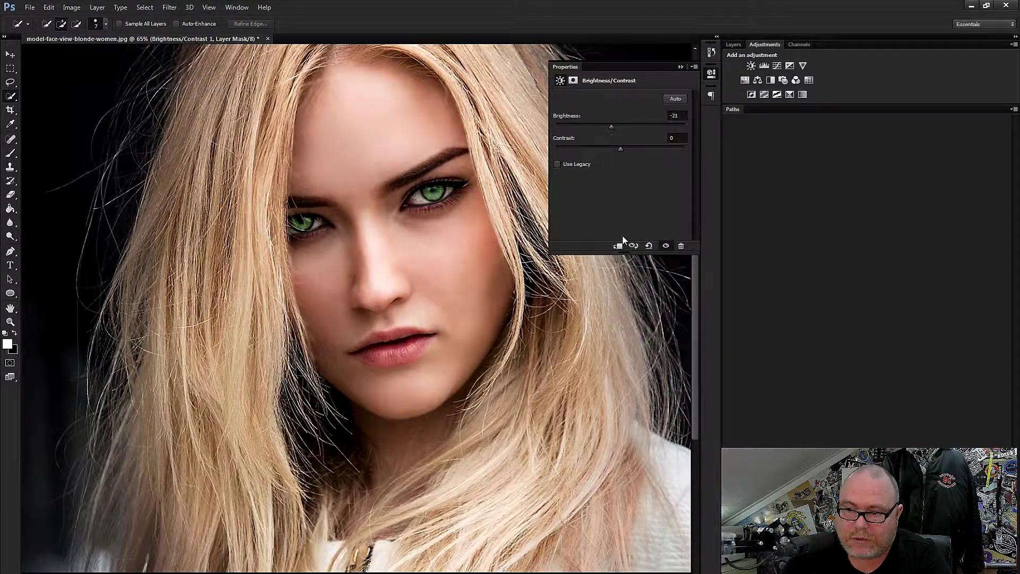
pyautogui.hotkey('ctrl', 'z')
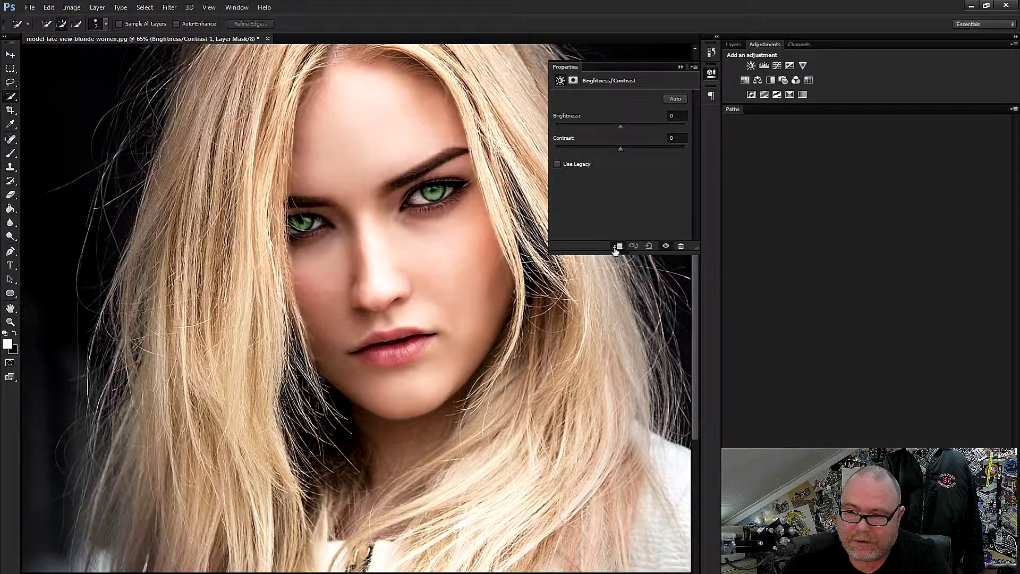
pyautogui.moveTo(620, 124); pyautogui.dragTo(613, 129)
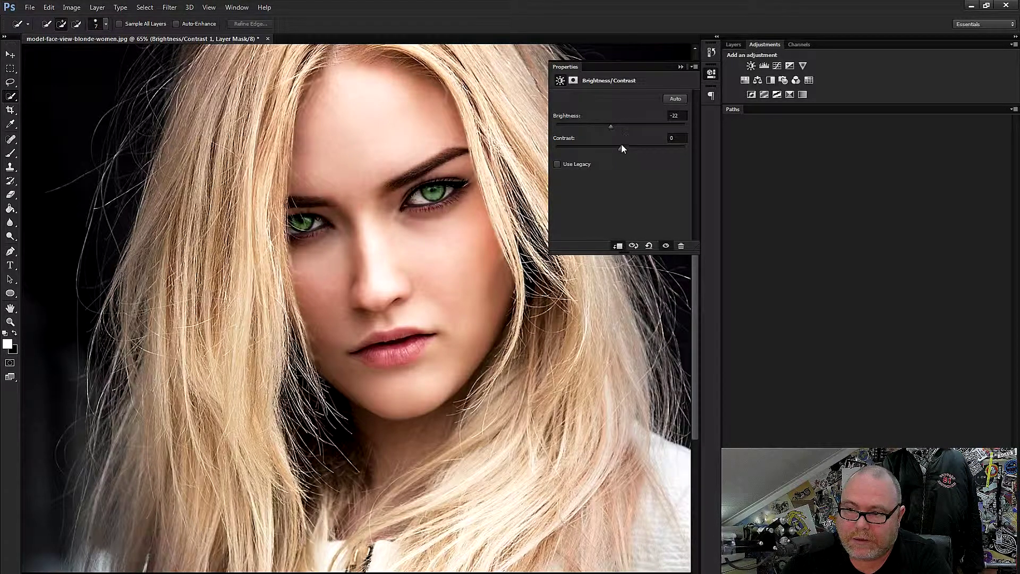
pyautogui.rightClick(627, 68)
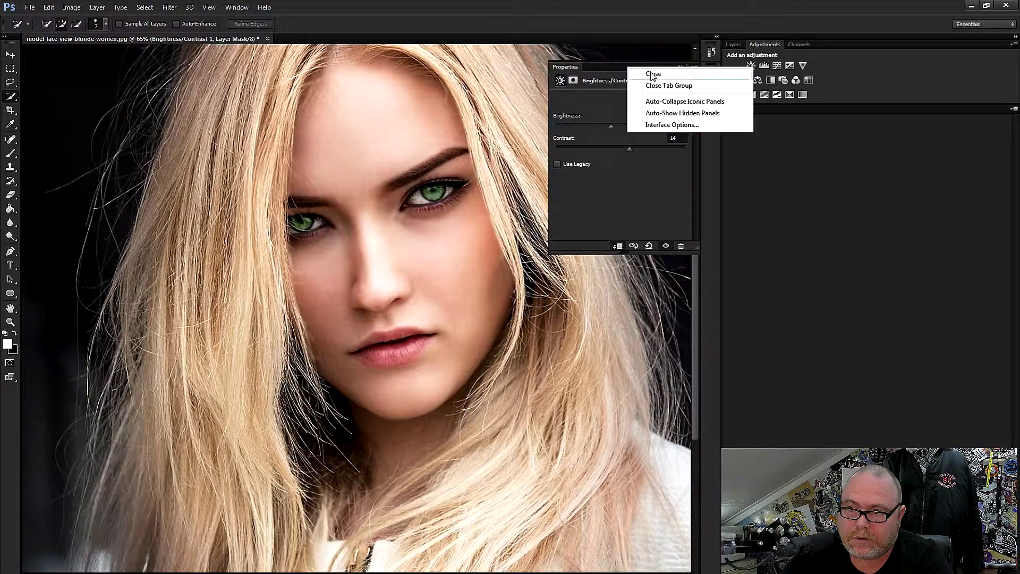
pyautogui.click(640, 71)
pyautogui.click(733, 44)
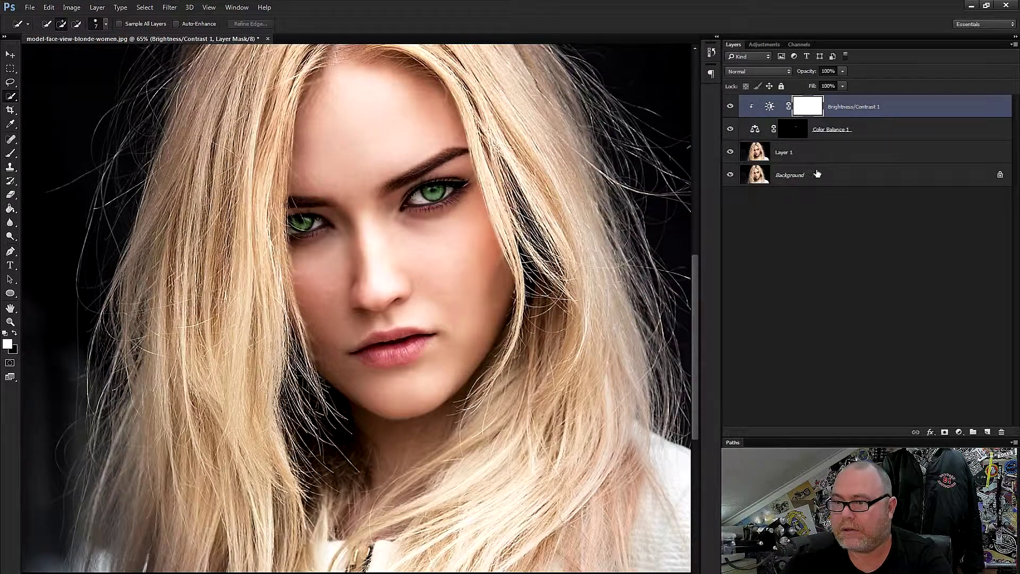
# Step: Merge Layer 1, Color Balance 1 and Brightness/Contrast 1 into one layer
pyautogui.keyDown('shift'); pyautogui.click(812, 154); pyautogui.keyUp('shift')
pyautogui.rightClick(812, 154)
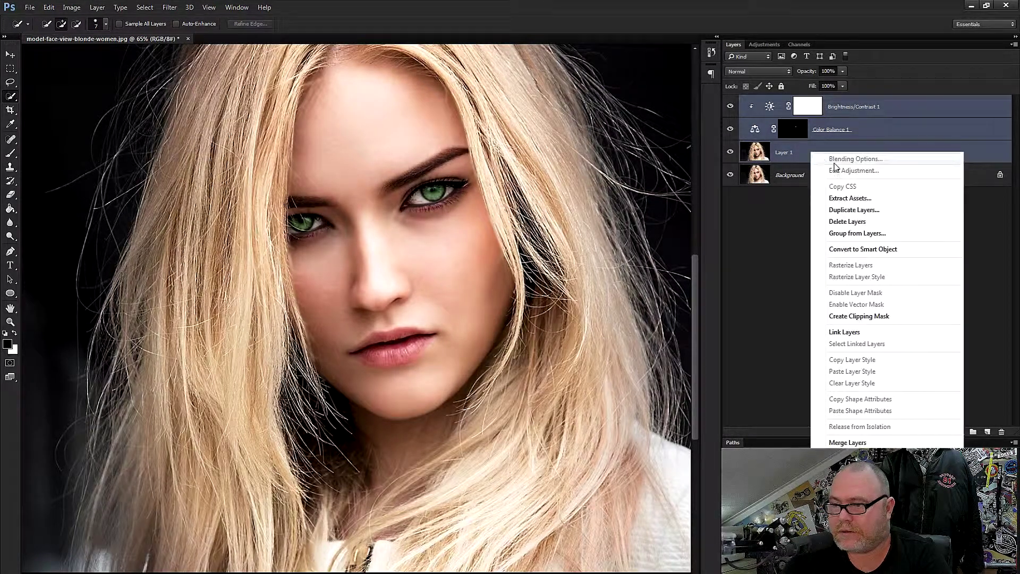
pyautogui.click(866, 109)
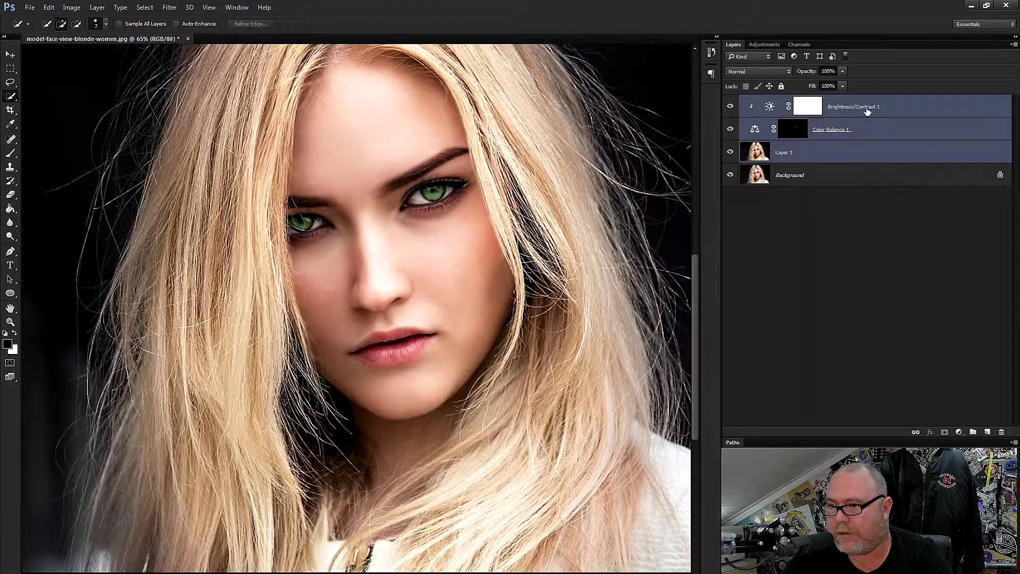
pyautogui.keyDown('shift'); pyautogui.click(877, 159); pyautogui.keyUp('shift')
pyautogui.rightClick(868, 155)
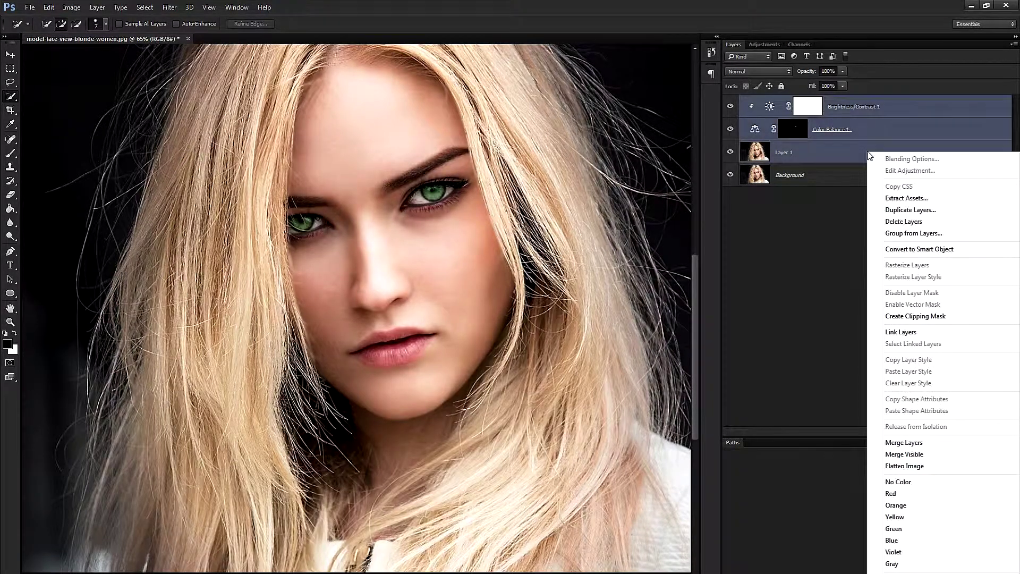
pyautogui.click(917, 442)
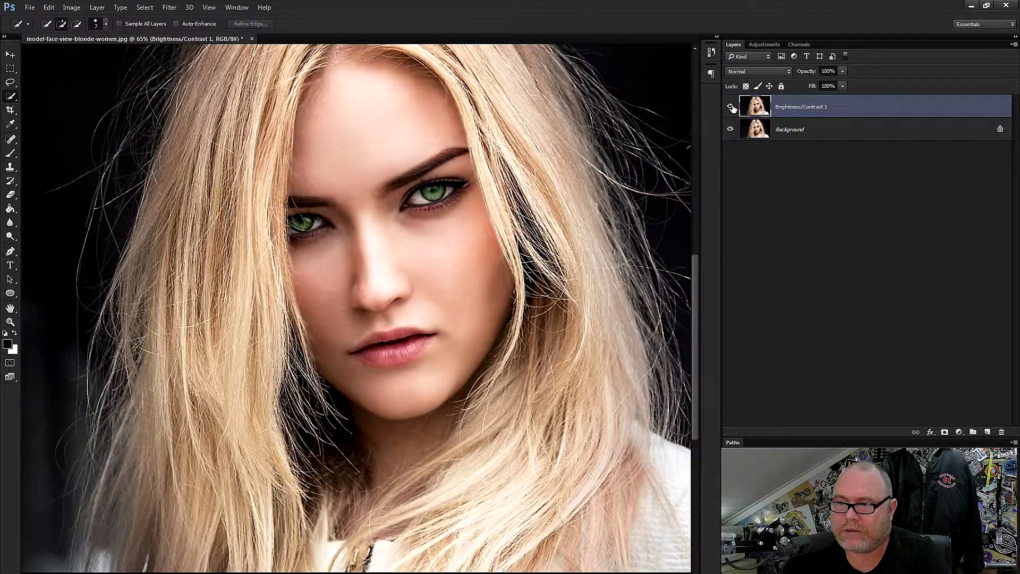
pyautogui.scroll(5, 498, 170)
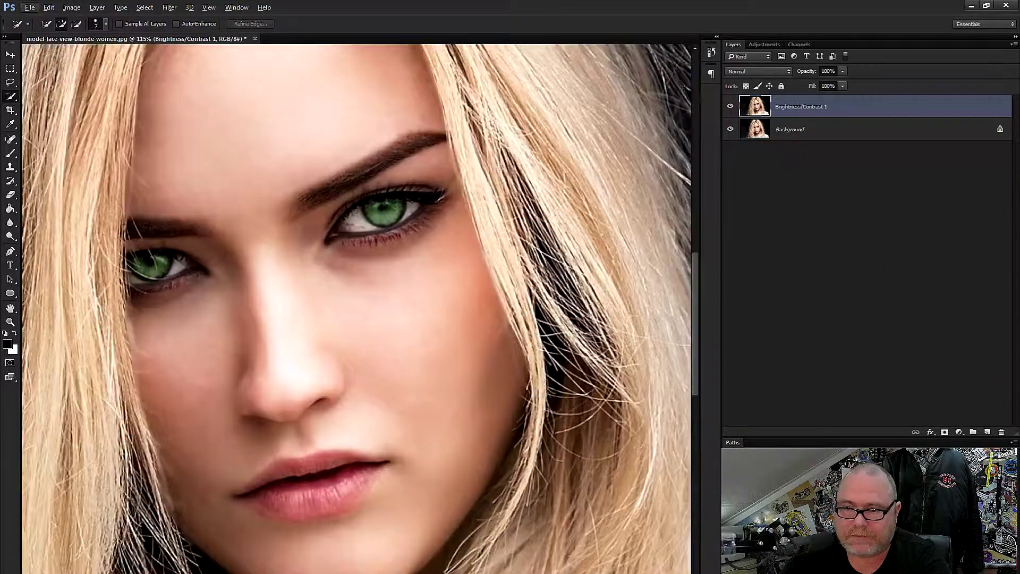
pyautogui.click(729, 107)
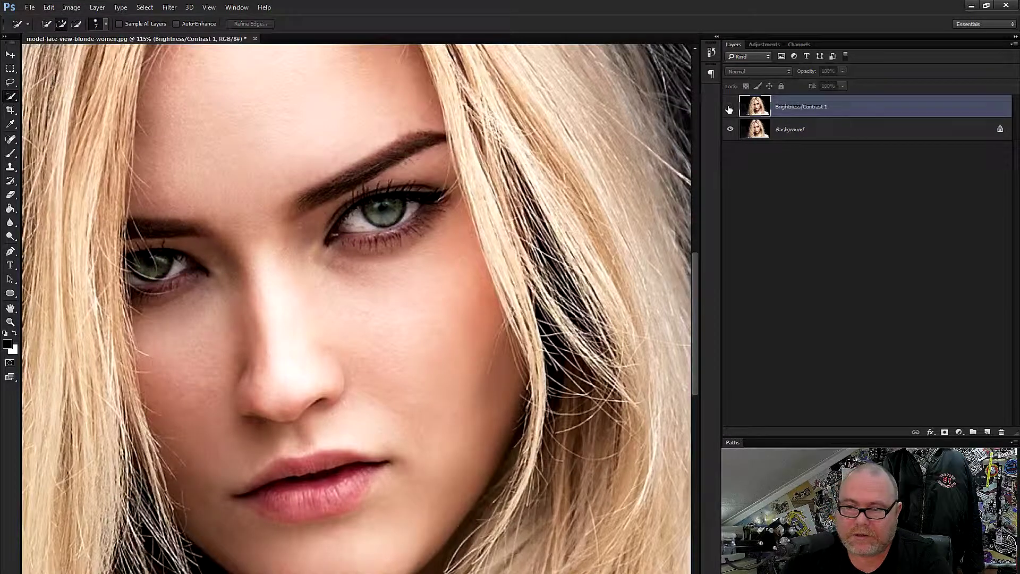
pyautogui.click(729, 107)
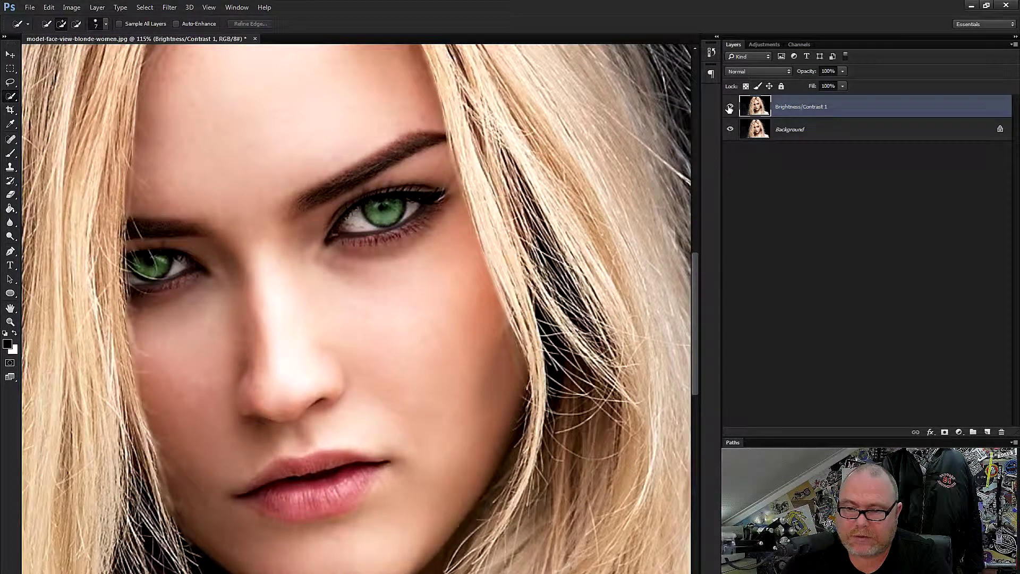
pyautogui.click(729, 108)
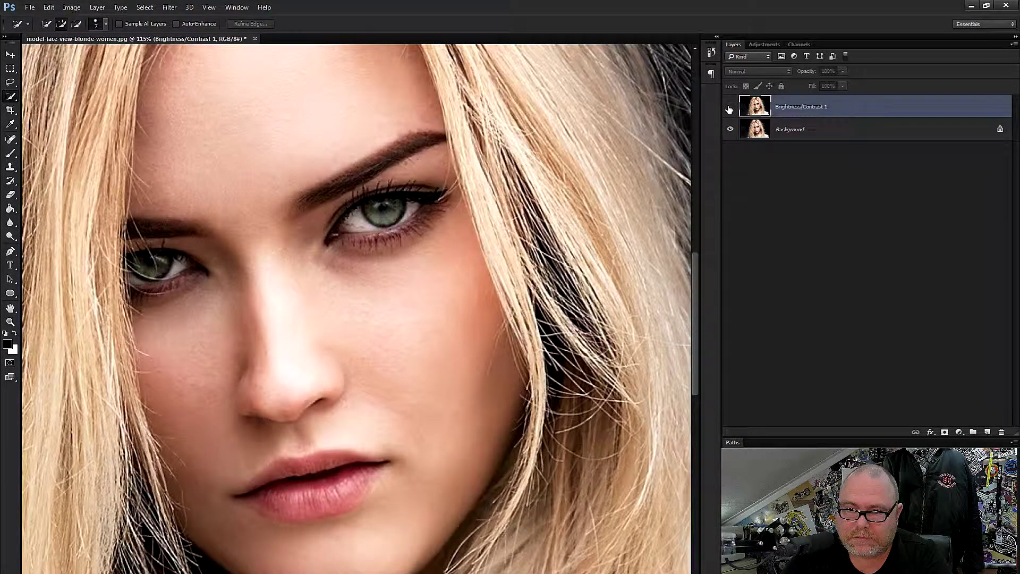
pyautogui.click(729, 108)
pyautogui.scroll(1, 266, 523)
pyautogui.scroll(1, 264, 526)
pyautogui.scroll(1, 264, 527)
pyautogui.scroll(-1, 303, 505)
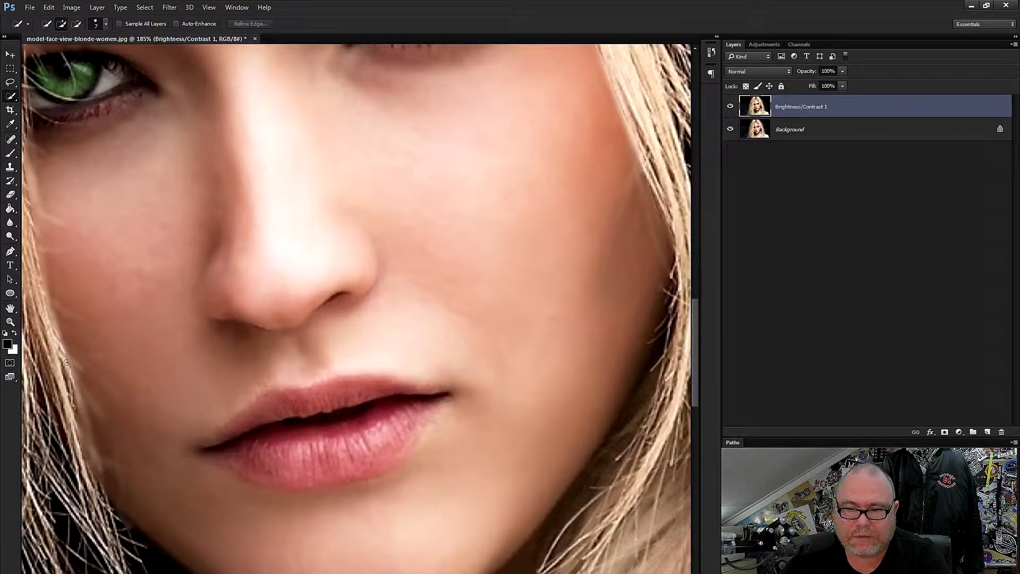
# Step: Clone-stamp clean lip texture over the blemish on the lower lip
pyautogui.click(10, 167)
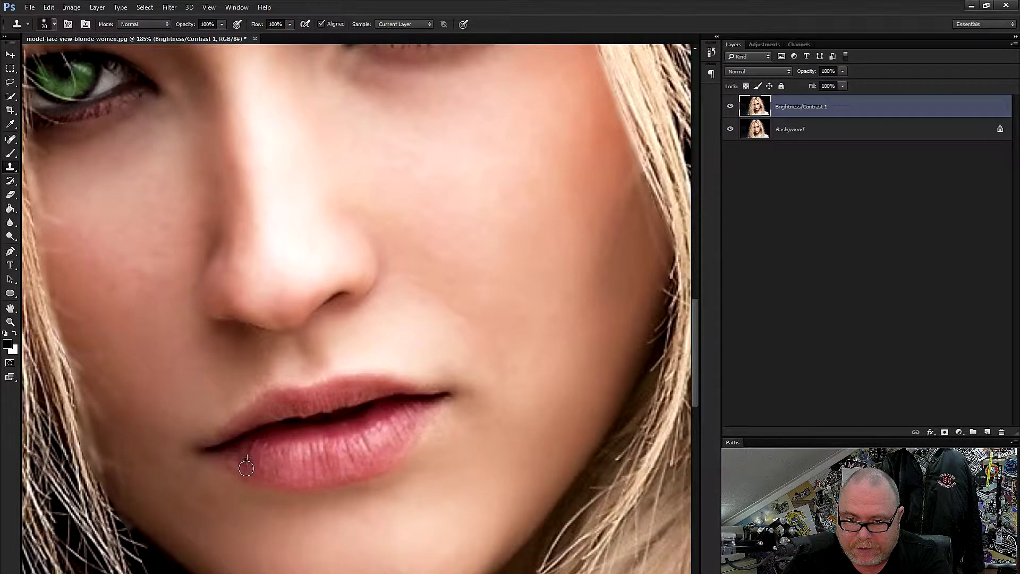
pyautogui.keyDown('alt'); pyautogui.click(247, 467); pyautogui.keyUp('alt')
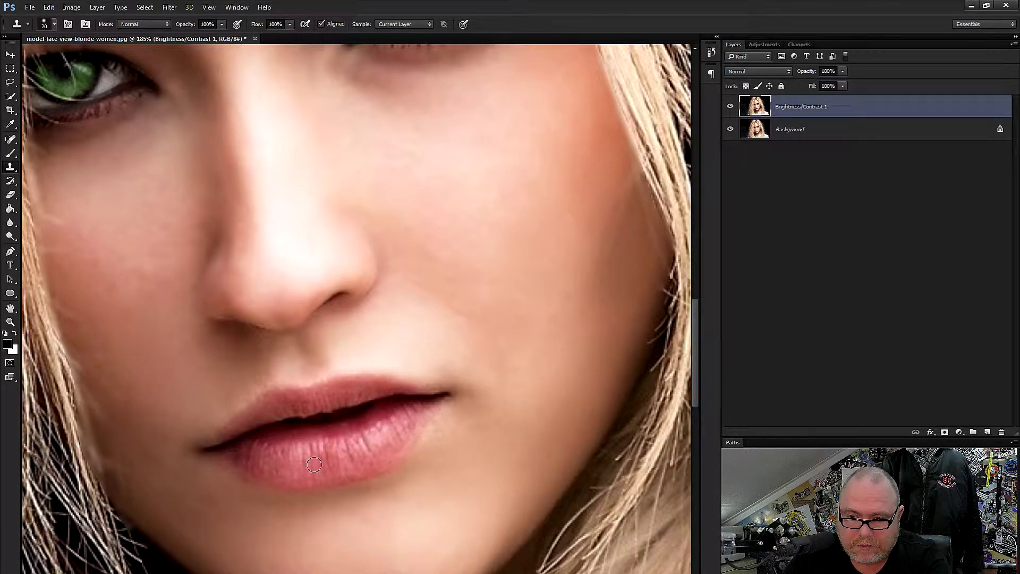
pyautogui.scroll(-5, 369, 483)
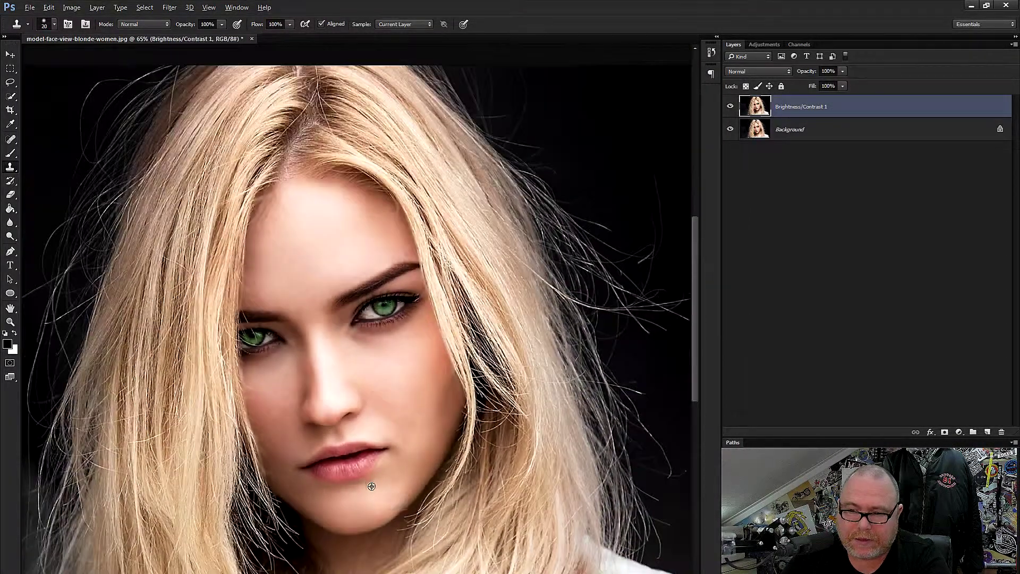
pyautogui.scroll(-3, 368, 482)
pyautogui.scroll(2, 419, 398)
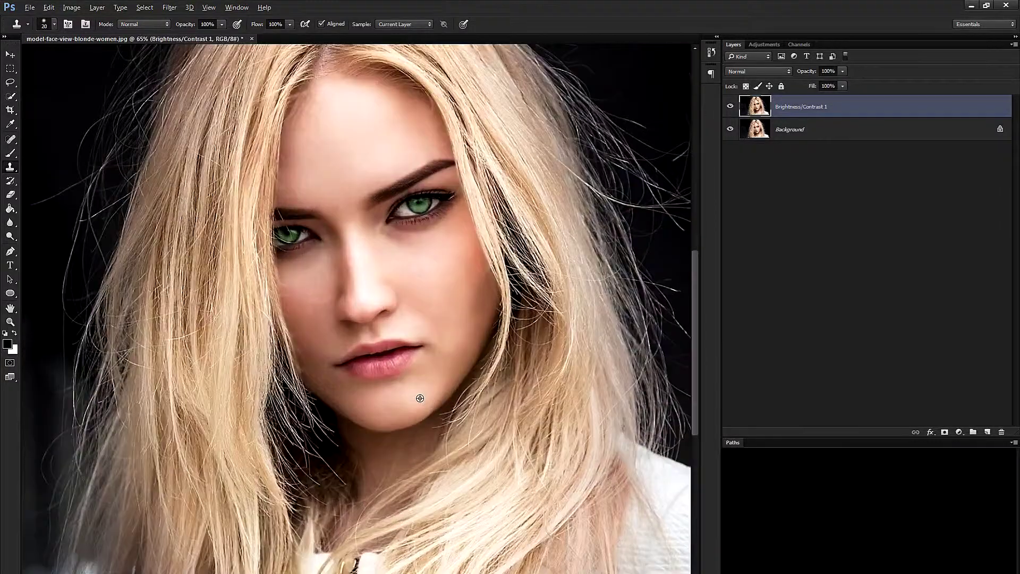
pyautogui.press('o')
pyautogui.scroll(1, 419, 397)
pyautogui.press('alt')
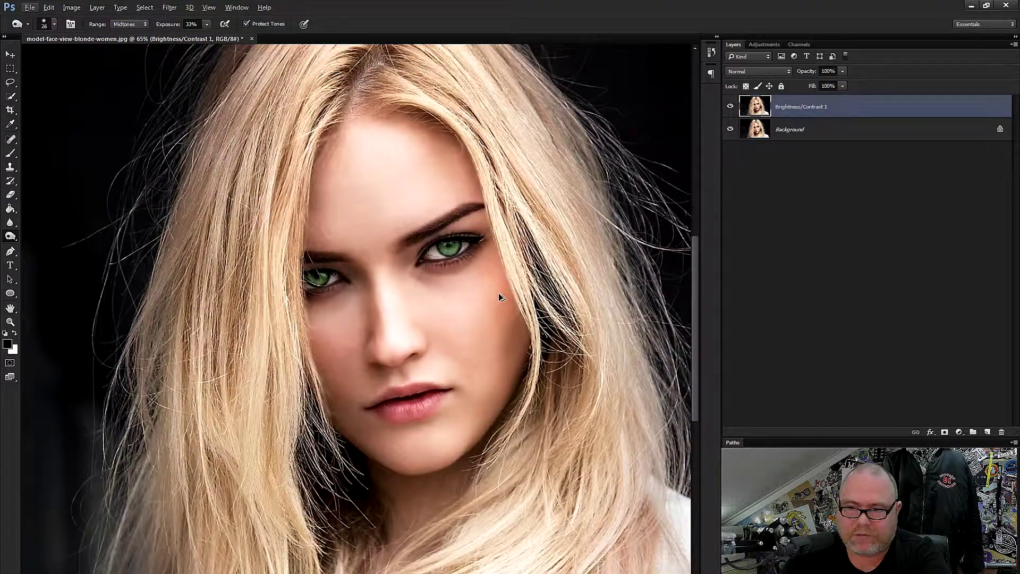
pyautogui.scroll(-2, 498, 293)
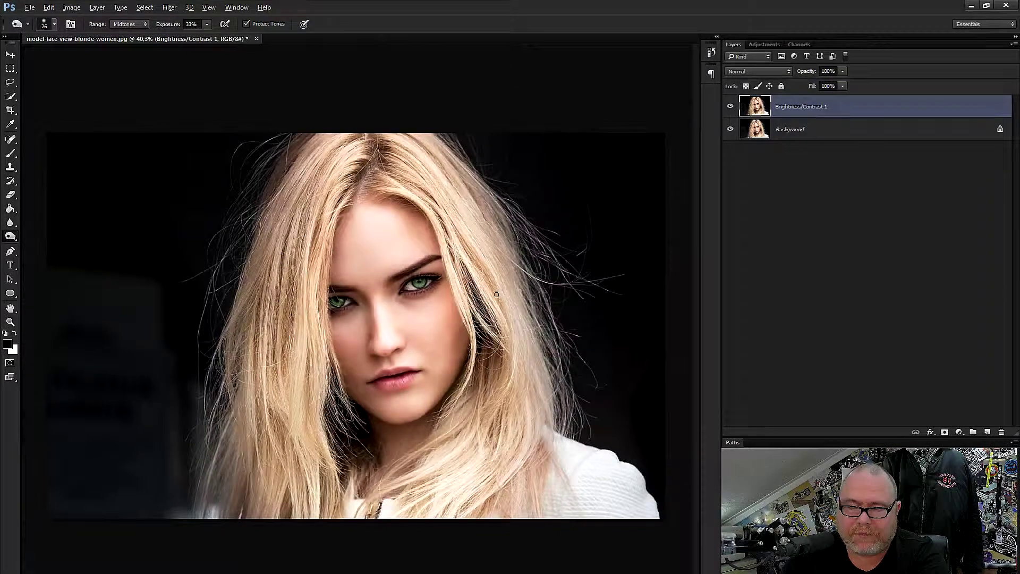
pyautogui.scroll(2, 359, 347)
pyautogui.scroll(-1, 360, 347)
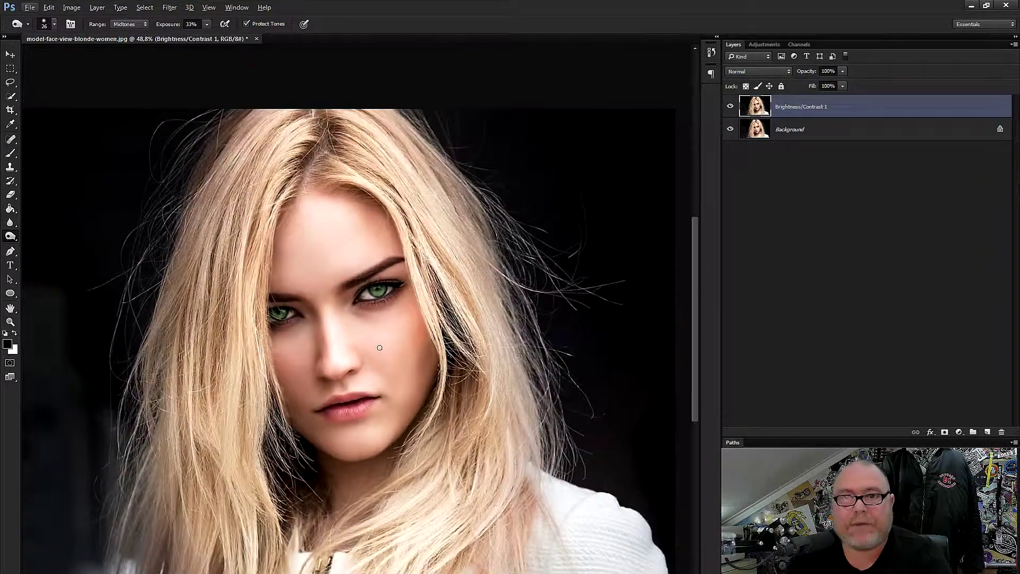